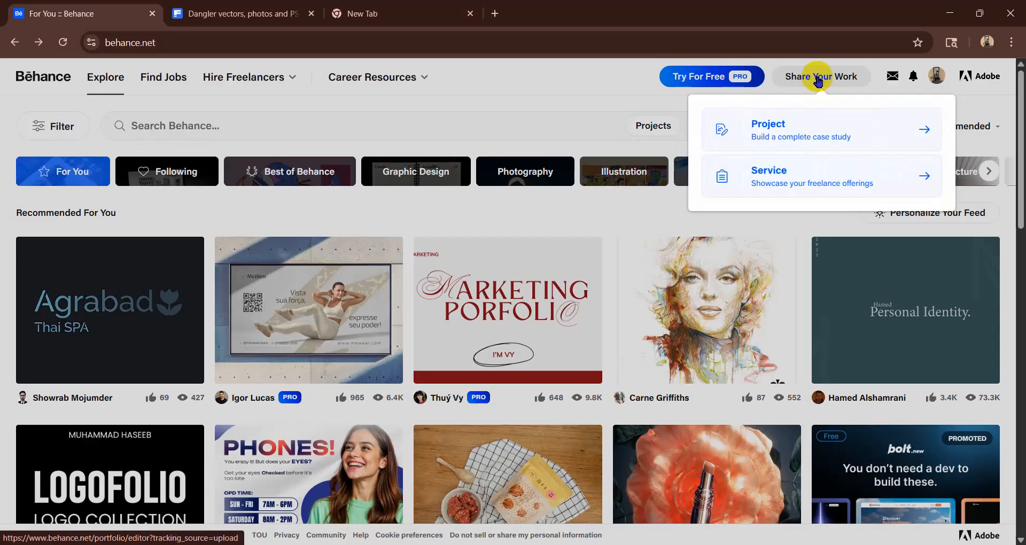
- Start a new project and upload the before/after burger image "Bg REmove" from the earlier-this-week files in Downloads
{"action": "left_click", "coordinate": [801, 140]}
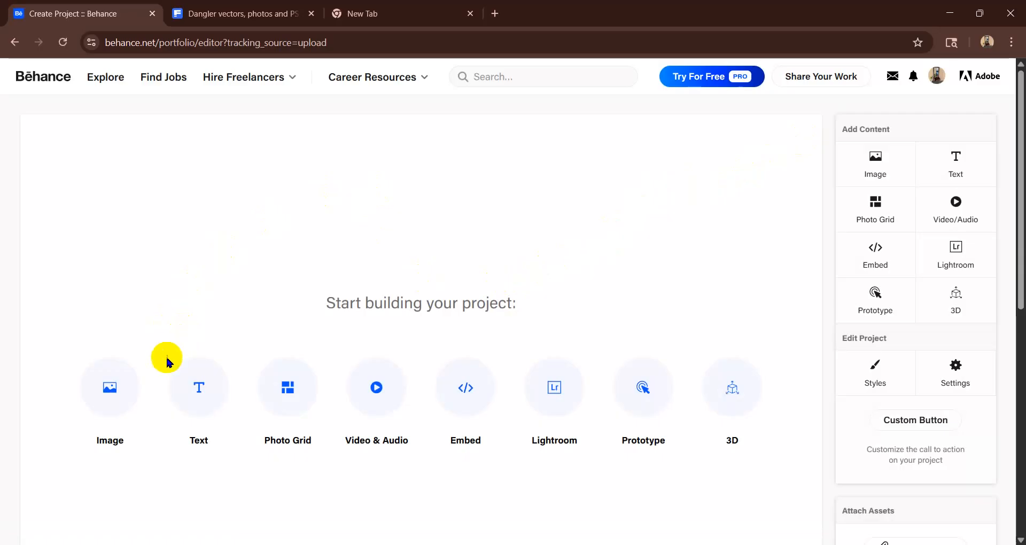
{"action": "left_click", "coordinate": [123, 400]}
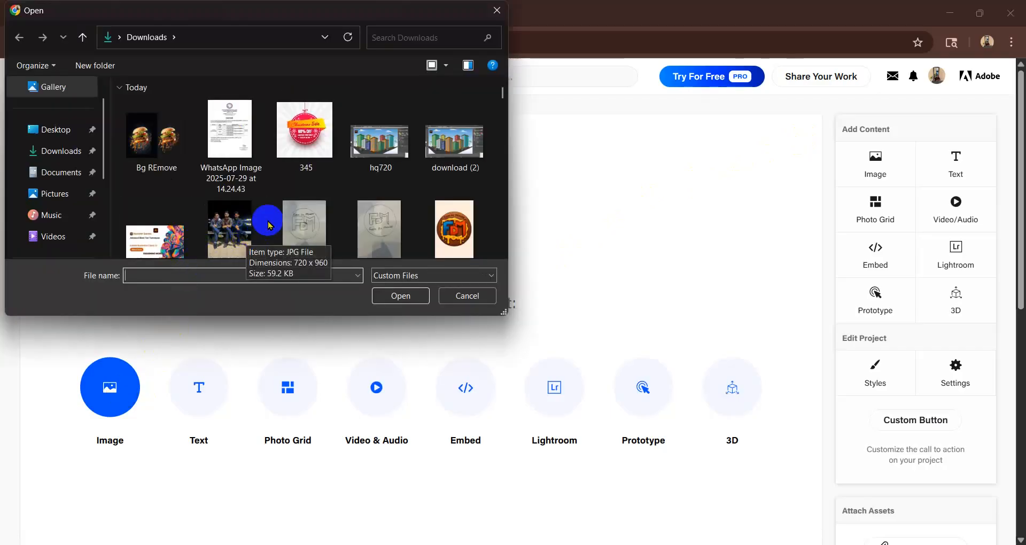
{"action": "scroll", "coordinate": [309, 169], "scroll_direction": "down", "scroll_amount": 3}
{"action": "scroll", "coordinate": [309, 169], "scroll_direction": "down", "scroll_amount": 5}
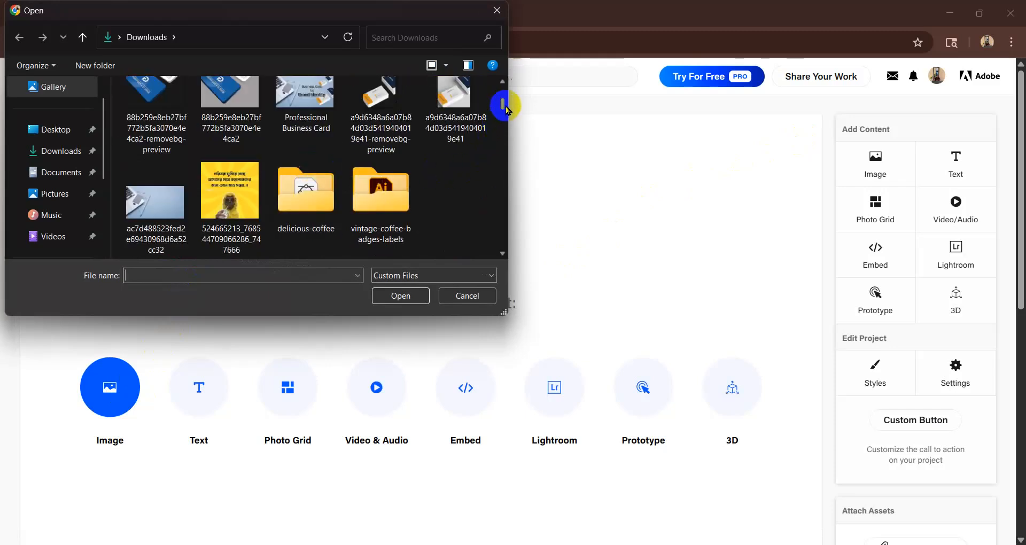
{"action": "left_click", "coordinate": [80, 152]}
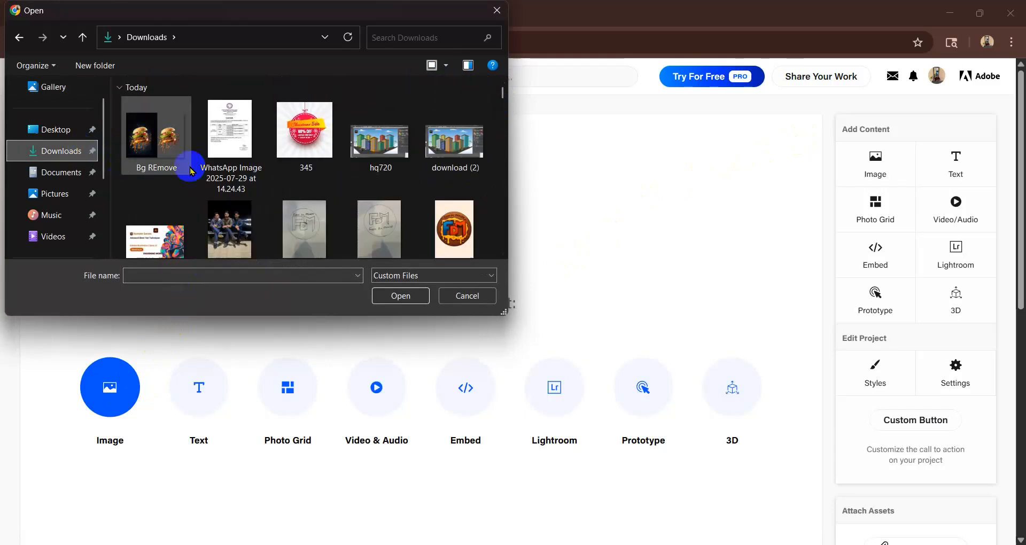
{"action": "scroll", "coordinate": [323, 158], "scroll_direction": "down", "scroll_amount": 3}
{"action": "scroll", "coordinate": [323, 158], "scroll_direction": "down", "scroll_amount": 3}
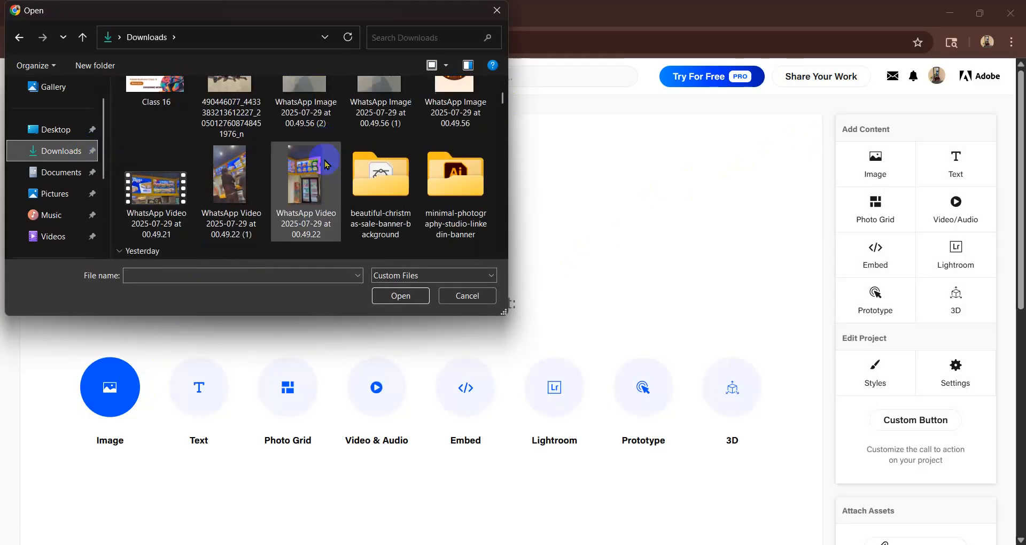
{"action": "scroll", "coordinate": [325, 164], "scroll_direction": "down", "scroll_amount": 5}
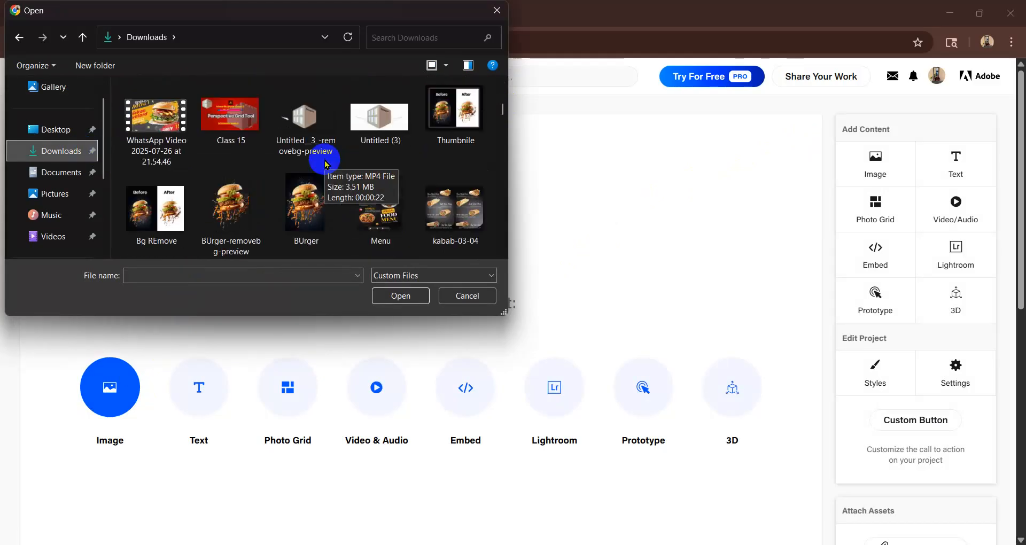
{"action": "mouse_move", "coordinate": [504, 105]}
{"action": "left_mouse_down"}
{"action": "mouse_move", "coordinate": [507, 128]}
{"action": "mouse_move", "coordinate": [506, 108]}
{"action": "left_mouse_up"}
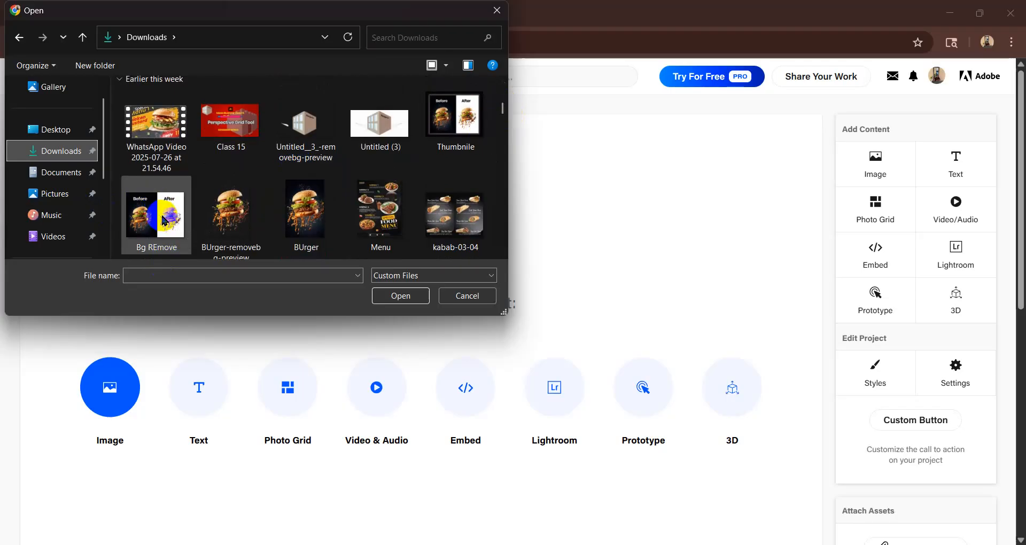
{"action": "double_click", "coordinate": [164, 220]}
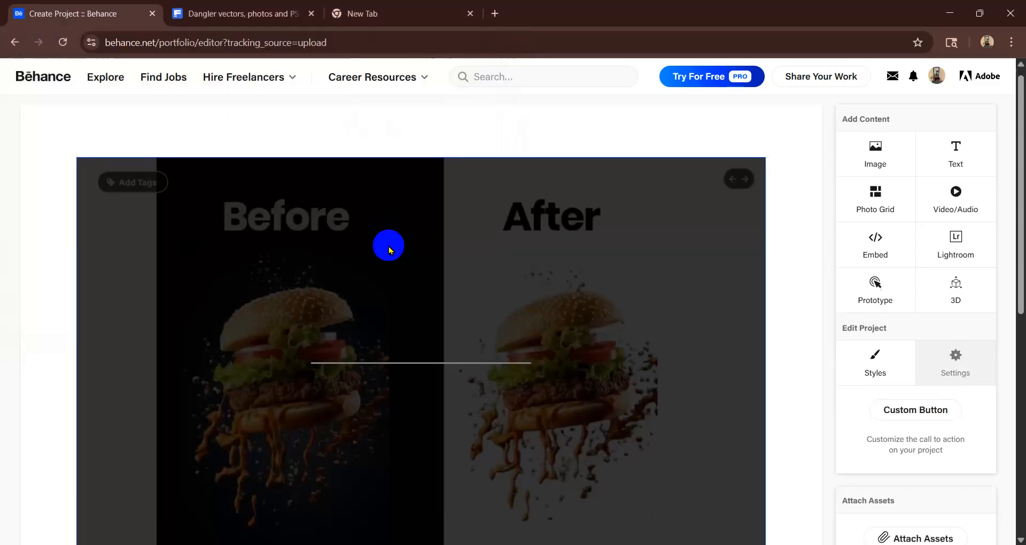
- Insert a text block directly below the burger image
{"action": "scroll", "coordinate": [389, 248], "scroll_direction": "down", "scroll_amount": 2}
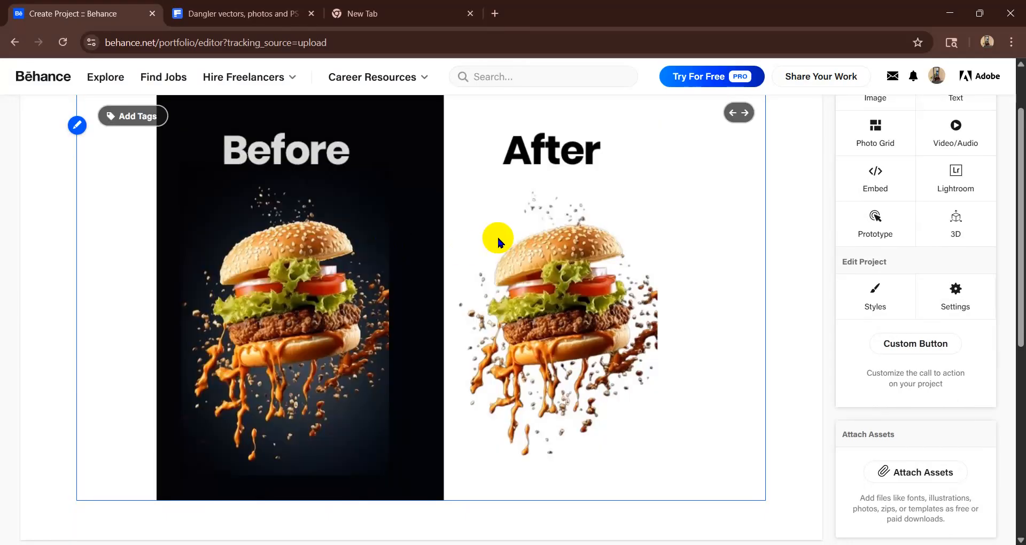
{"action": "scroll", "coordinate": [508, 241], "scroll_direction": "up", "scroll_amount": 1}
{"action": "scroll", "coordinate": [472, 259], "scroll_direction": "down", "scroll_amount": 5}
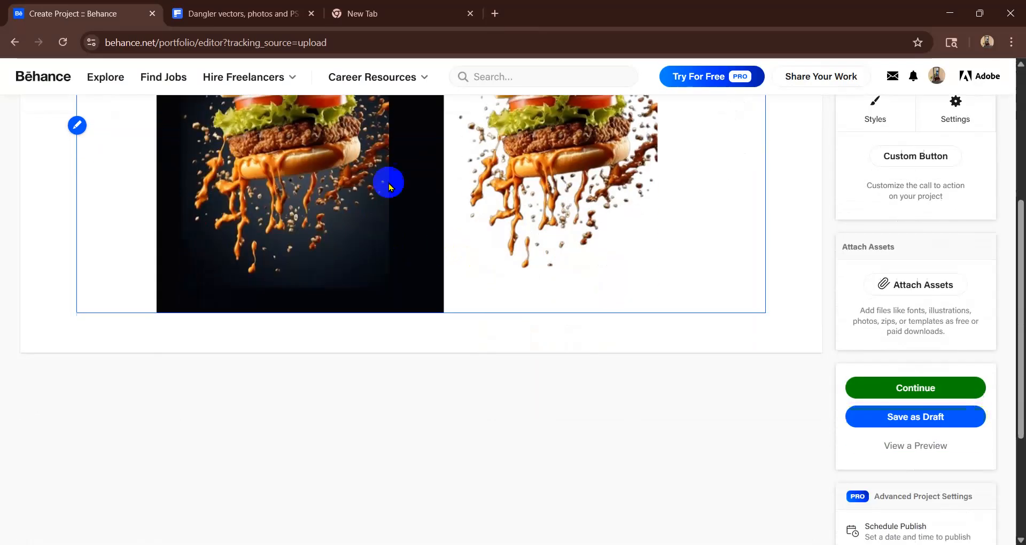
{"action": "scroll", "coordinate": [586, 155], "scroll_direction": "up", "scroll_amount": 6}
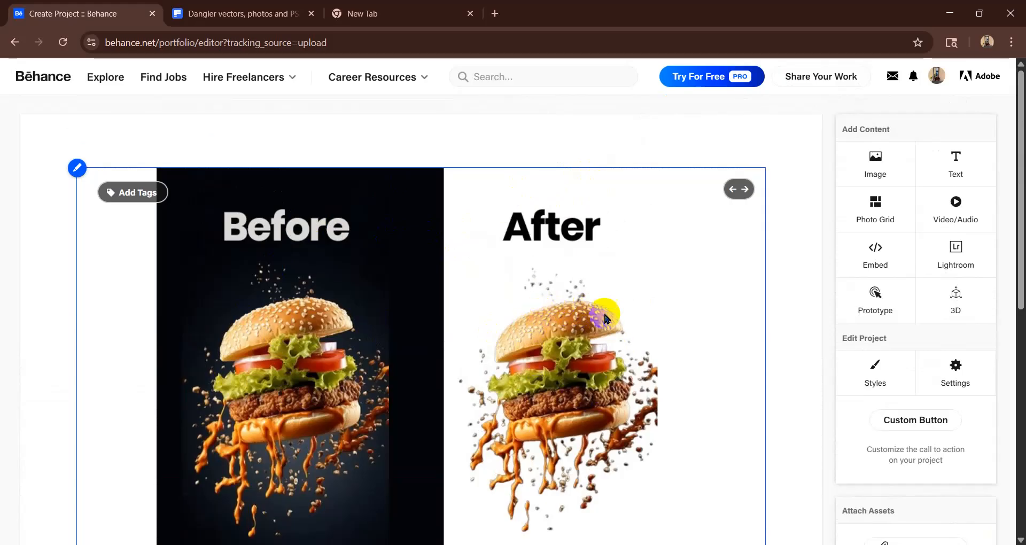
{"action": "scroll", "coordinate": [629, 318], "scroll_direction": "down", "scroll_amount": 6}
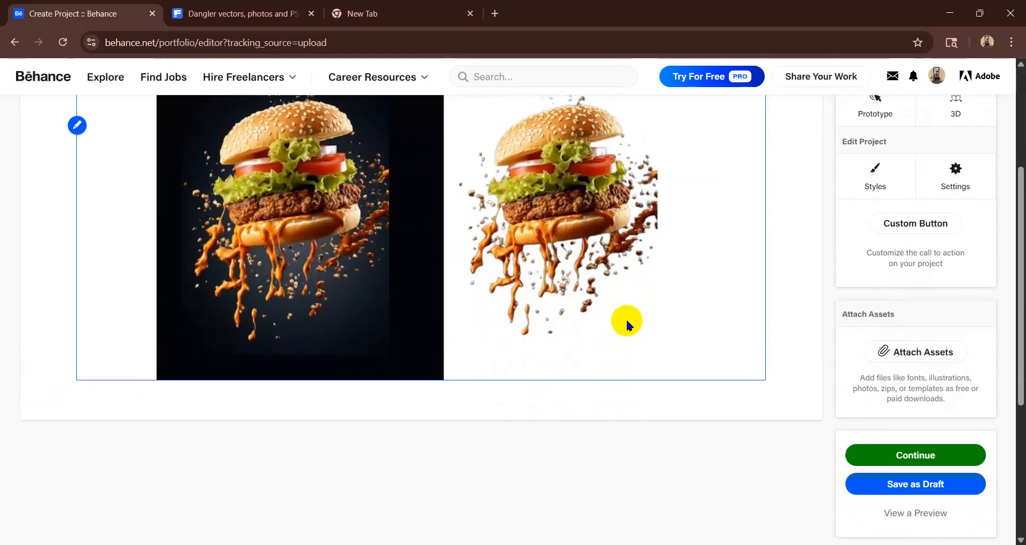
{"action": "left_click", "coordinate": [331, 212]}
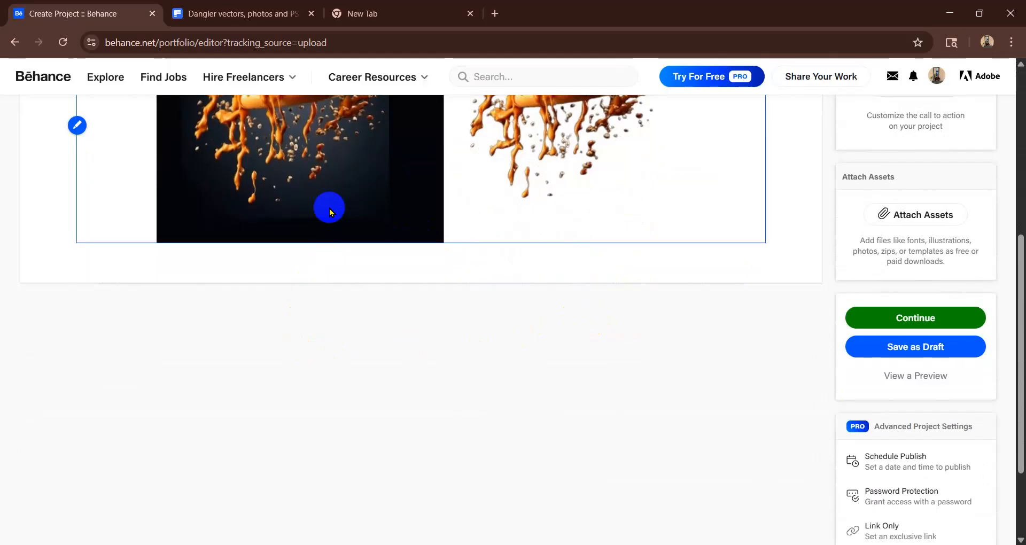
{"action": "mouse_move", "coordinate": [356, 272]}
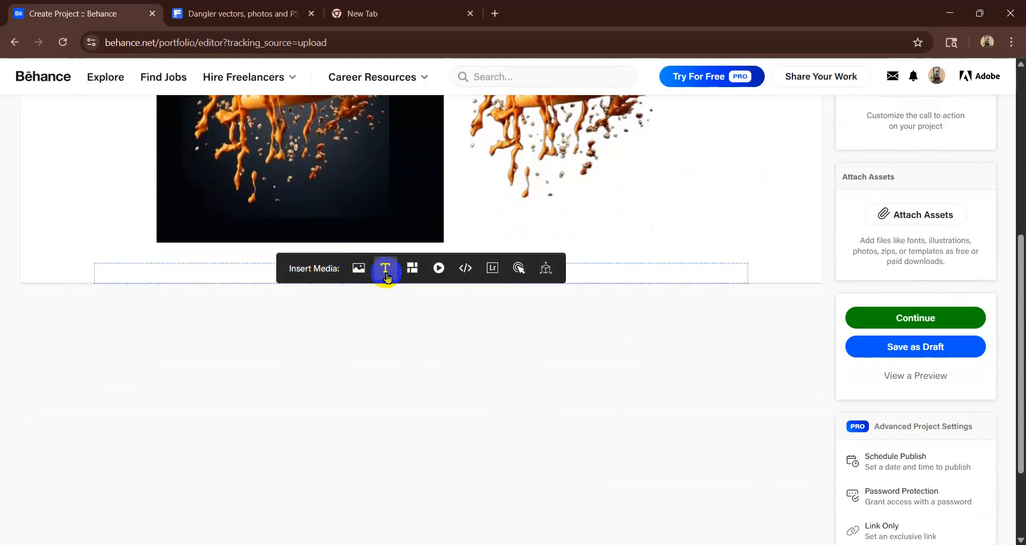
{"action": "left_click", "coordinate": [385, 268]}
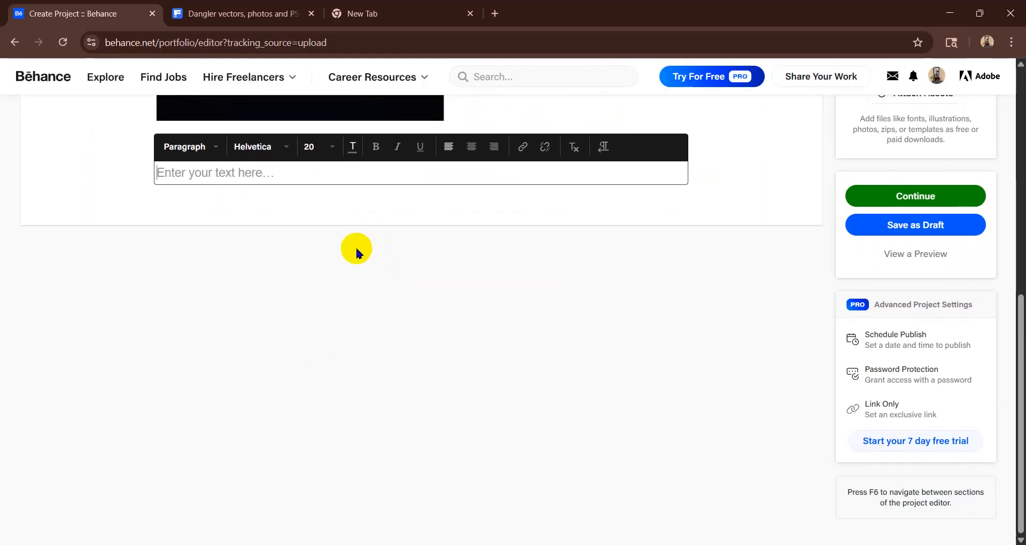
{"action": "scroll", "coordinate": [345, 269], "scroll_direction": "up", "scroll_amount": 2}
{"action": "mouse_move", "coordinate": [299, 344]}
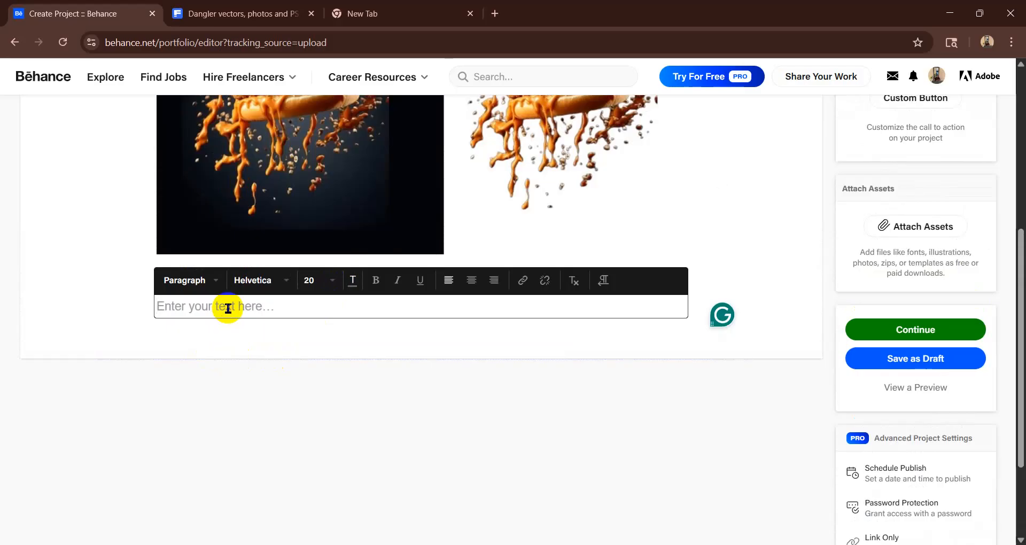
- Enter "Background Remove, Before/After" as the caption in the text block
{"action": "type", "text": "ackground"}
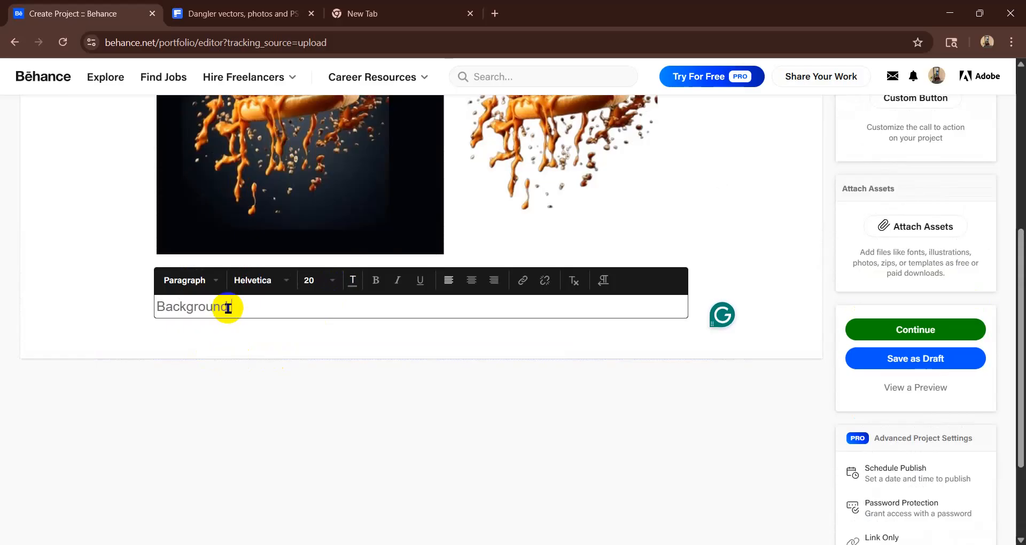
{"action": "type", "text": " Remove"}
{"action": "left_click", "coordinate": [228, 309]}
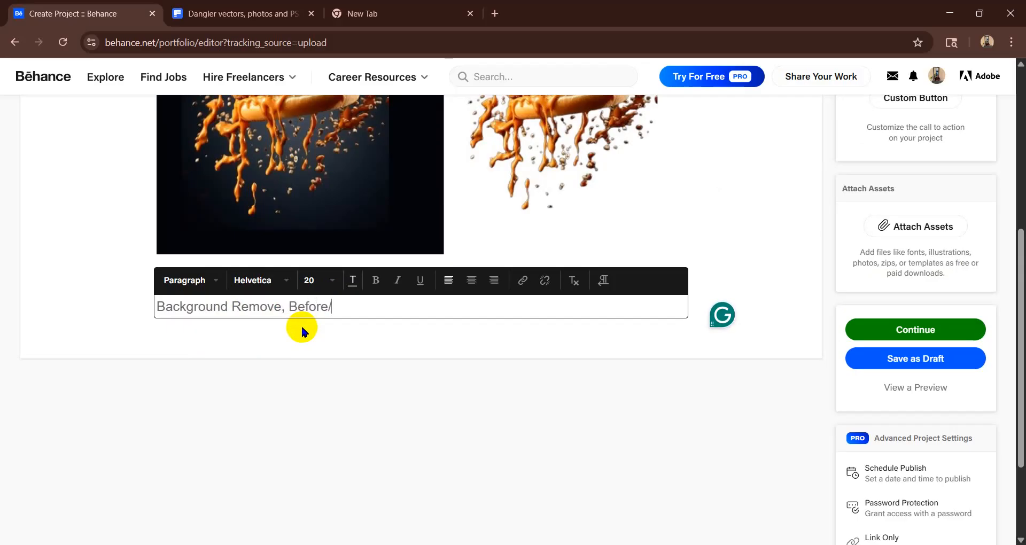
{"action": "type", "text": "After"}
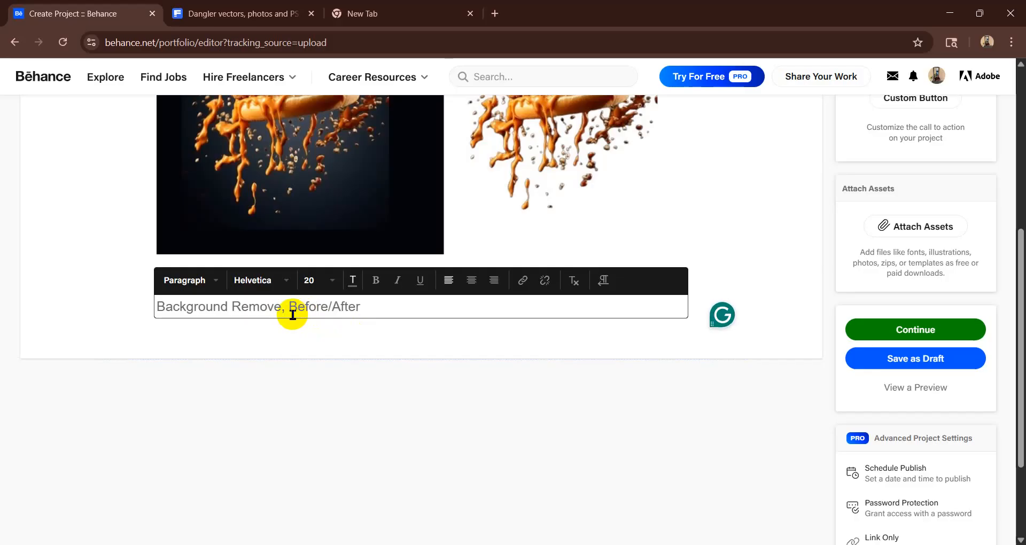
- Center-align the whole caption under the image
{"action": "left_click_drag", "start_coordinate": [364, 306], "coordinate": [152, 305]}
{"action": "key", "text": "ctrl+c"}
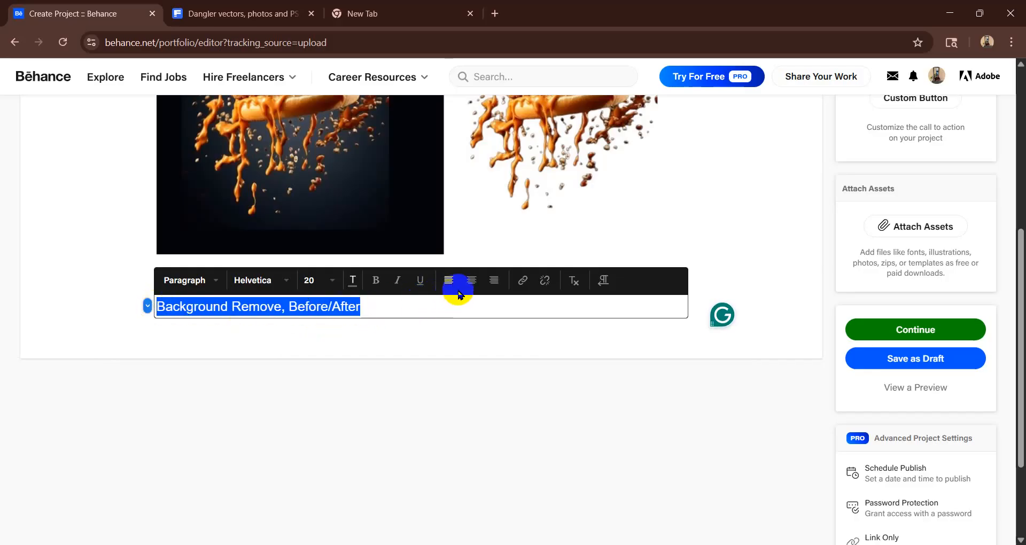
{"action": "left_click", "coordinate": [471, 282]}
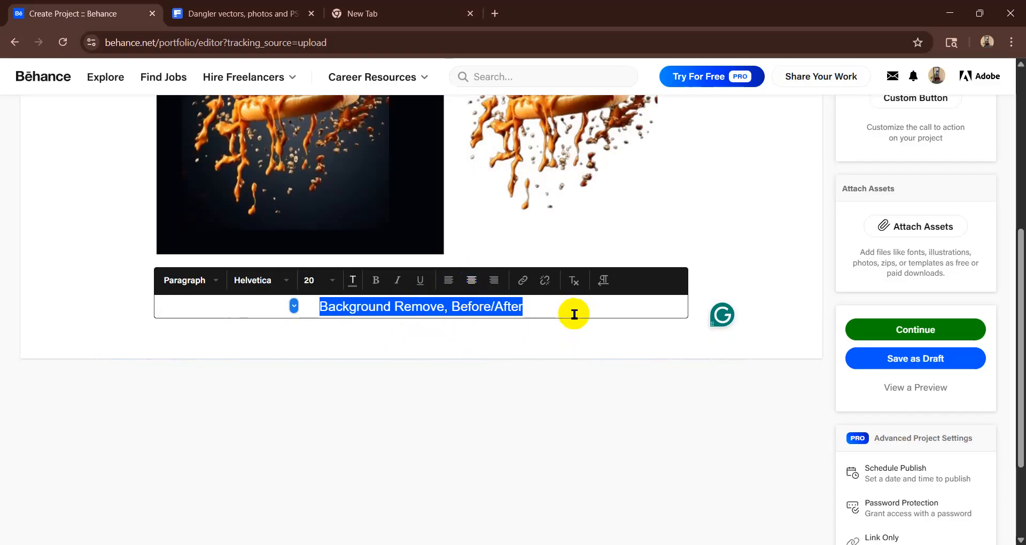
{"action": "mouse_move", "coordinate": [344, 332]}
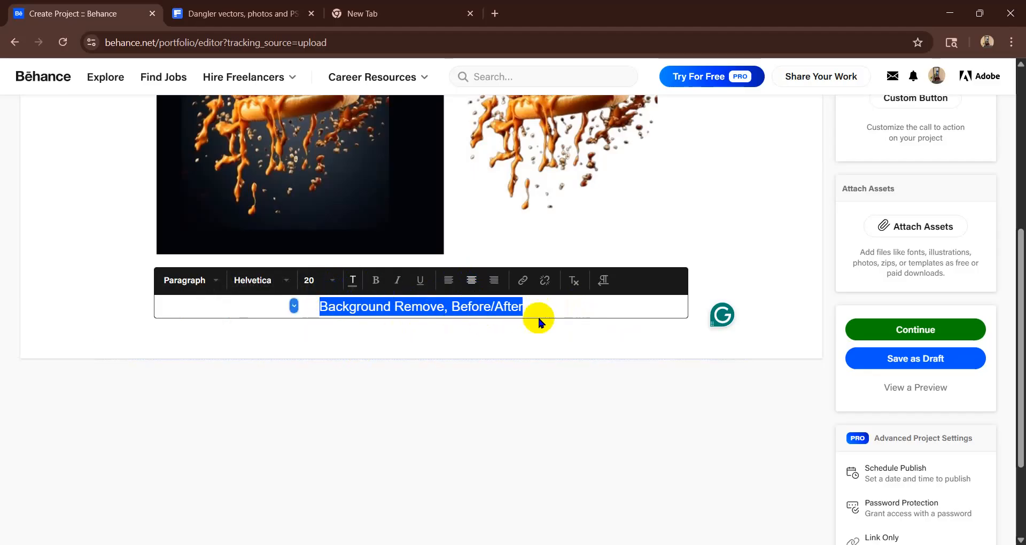
{"action": "left_click", "coordinate": [599, 328]}
- Continue to the project's publishing details and set the project title to "Background Remove, Before/After"
{"action": "scroll", "coordinate": [738, 258], "scroll_direction": "up", "scroll_amount": 5}
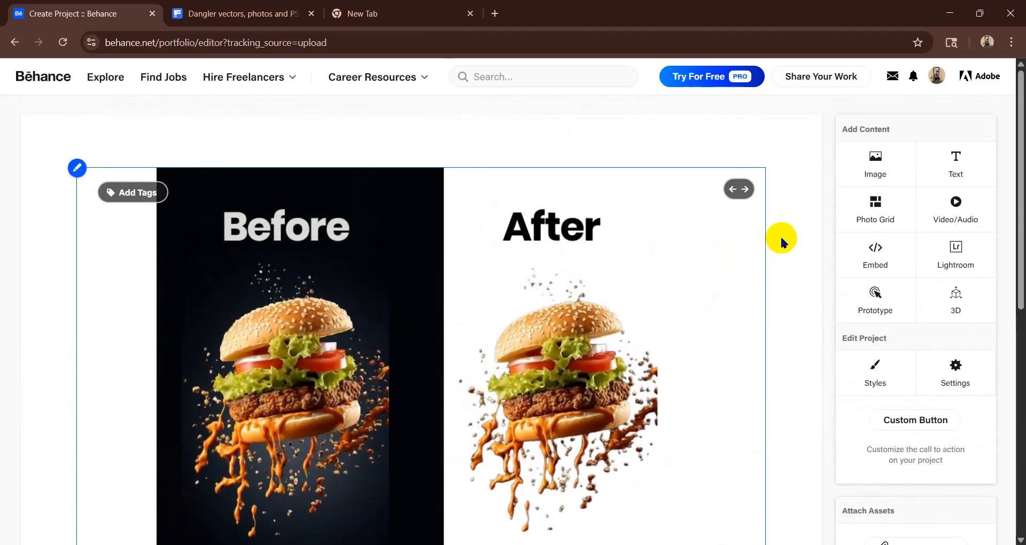
{"action": "scroll", "coordinate": [833, 341], "scroll_direction": "down", "scroll_amount": 5}
{"action": "scroll", "coordinate": [910, 165], "scroll_direction": "up", "scroll_amount": 5}
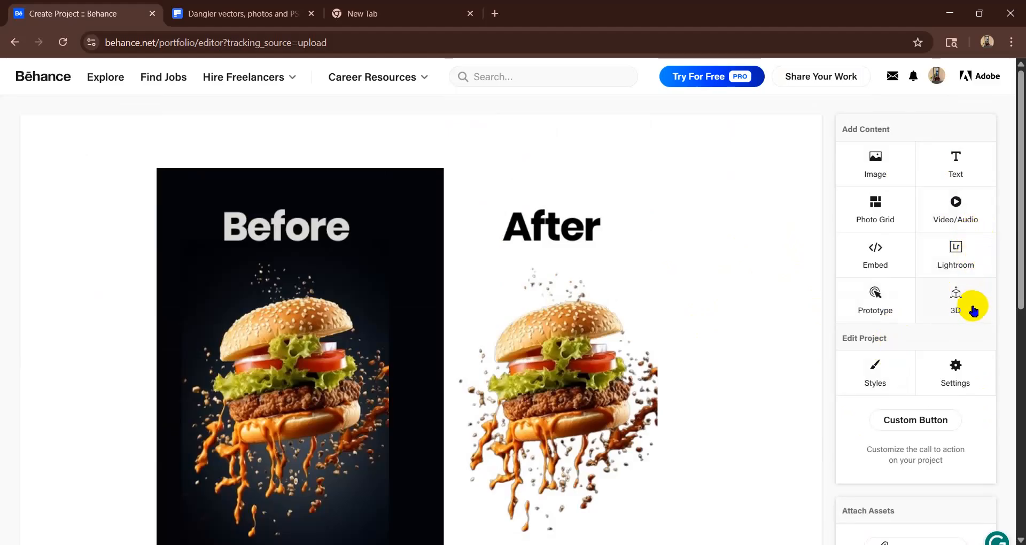
{"action": "scroll", "coordinate": [969, 307], "scroll_direction": "down", "scroll_amount": 6}
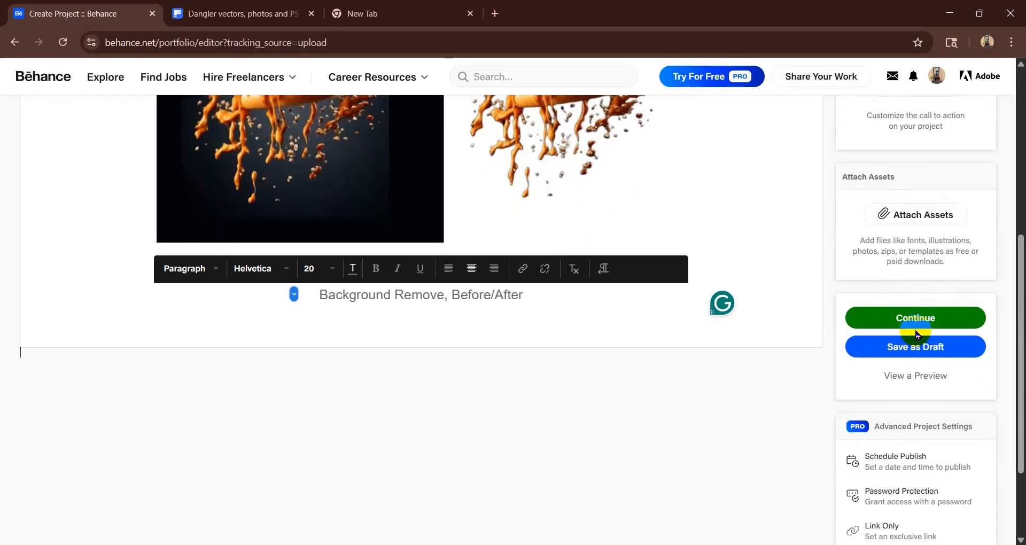
{"action": "left_click", "coordinate": [904, 316]}
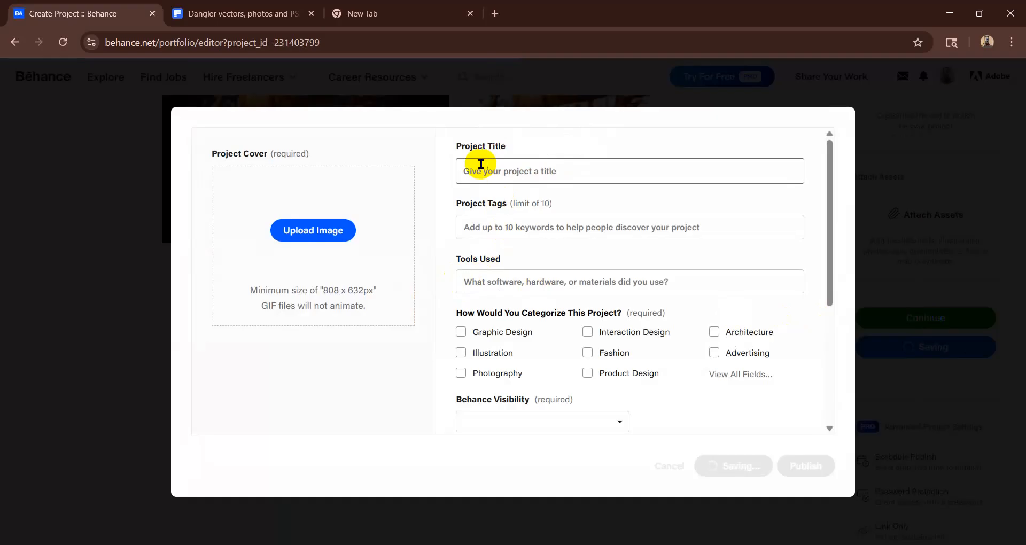
{"action": "left_click", "coordinate": [510, 173]}
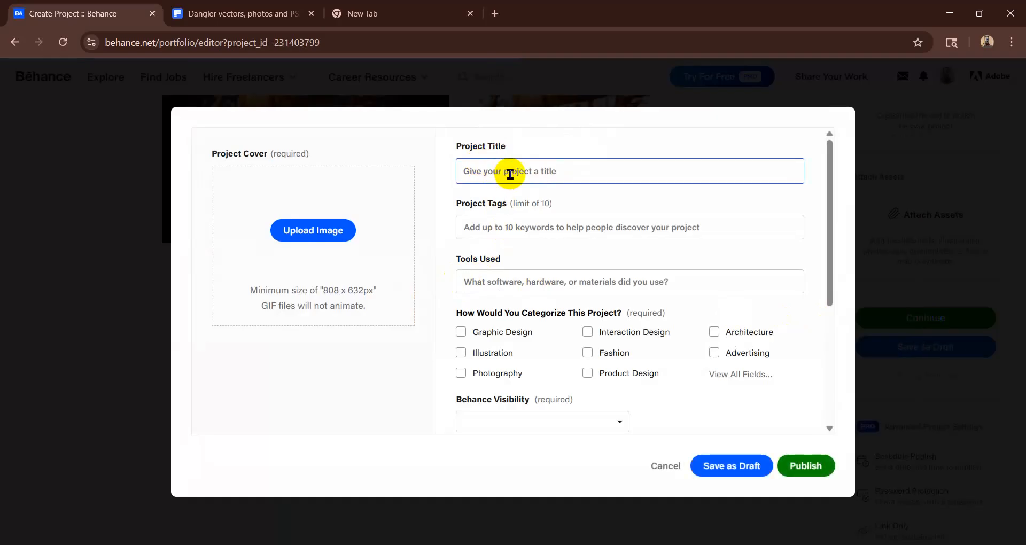
{"action": "key", "text": "ctrl+v"}
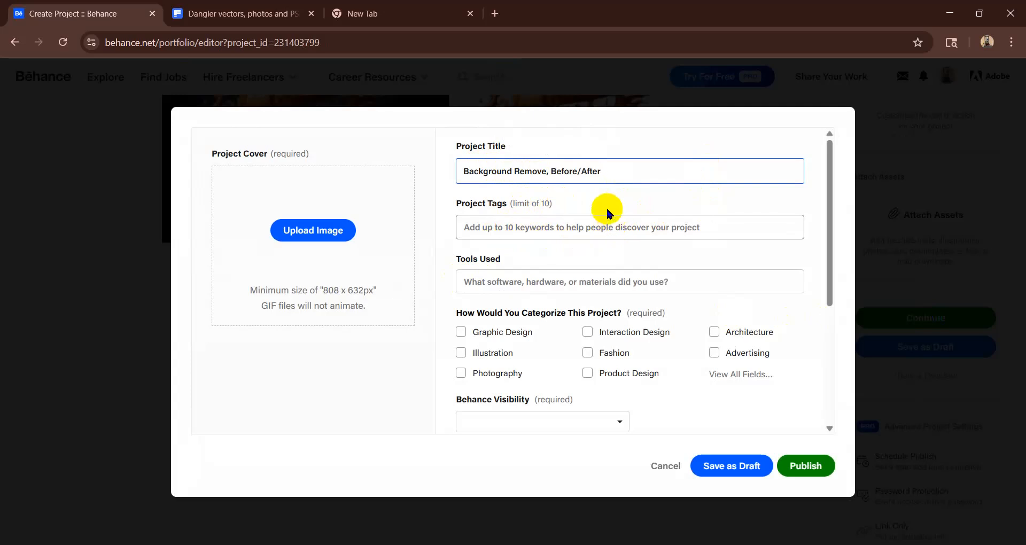
- Add the project tags "Background remove", "clipping path" and "image editing"
{"action": "left_click", "coordinate": [553, 225]}
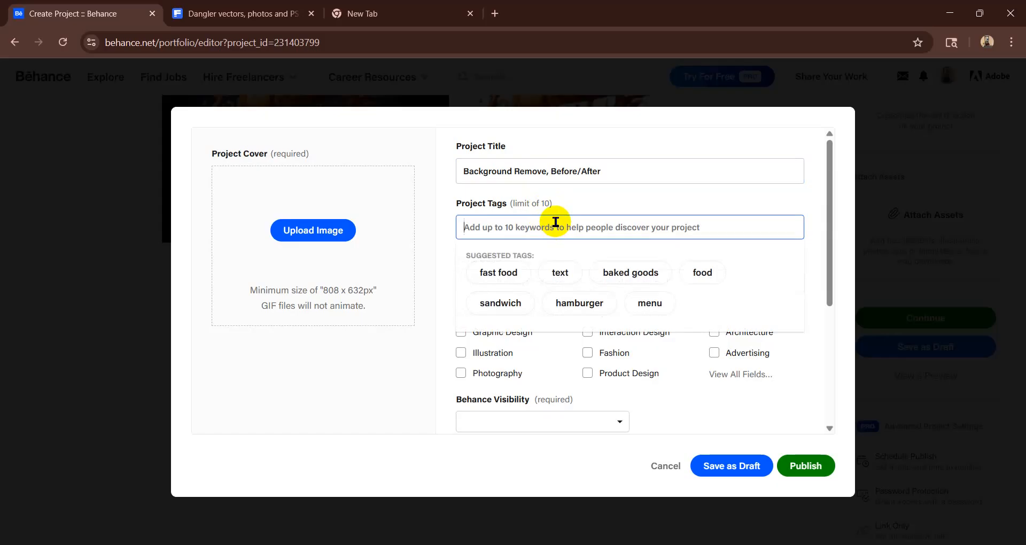
{"action": "type", "text": "Backg"}
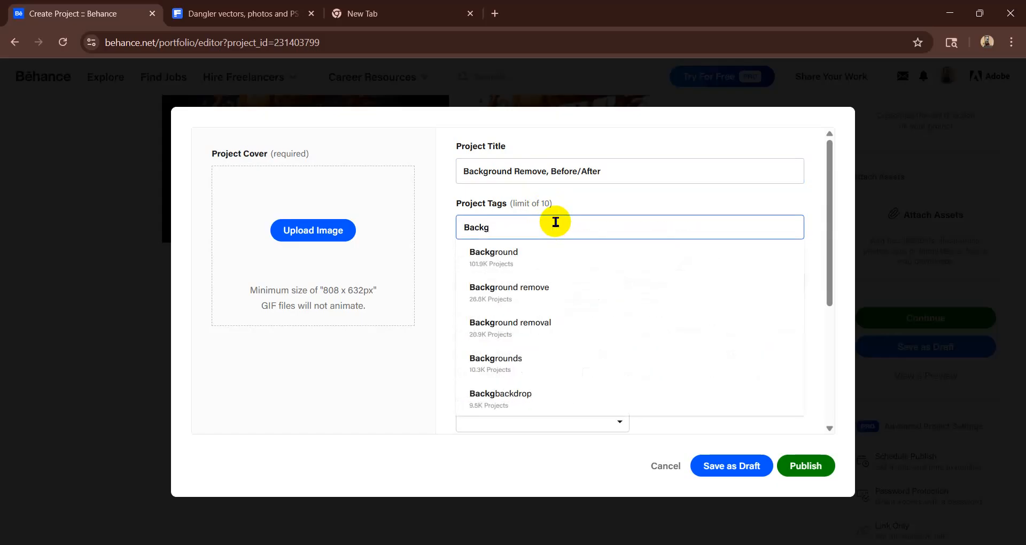
{"action": "left_click", "coordinate": [528, 292]}
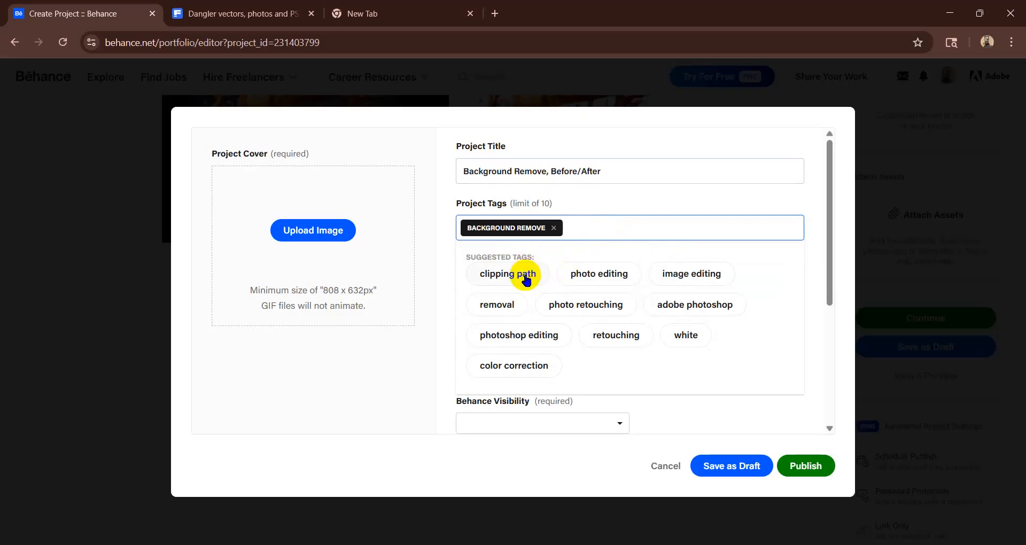
{"action": "left_click", "coordinate": [526, 276]}
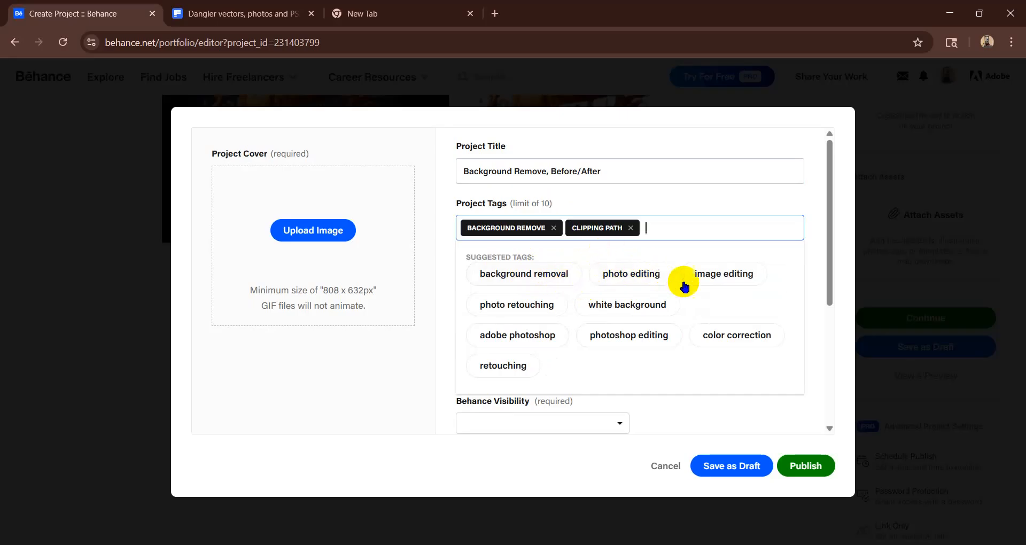
{"action": "left_click", "coordinate": [709, 275]}
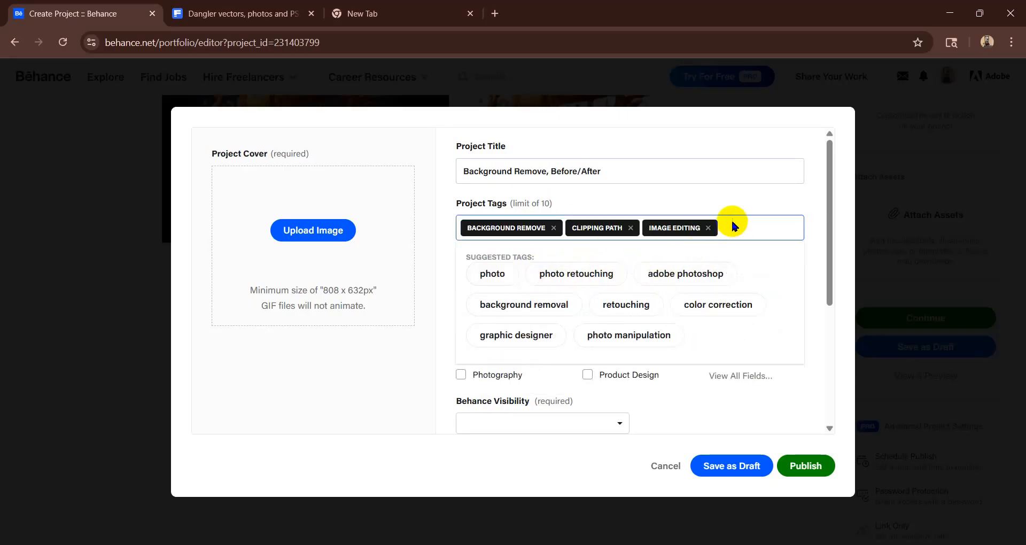
- Add three more project tags: "Graphic design", "Adobe photoshop" and "branding"
{"action": "type", "text": "Graph"}
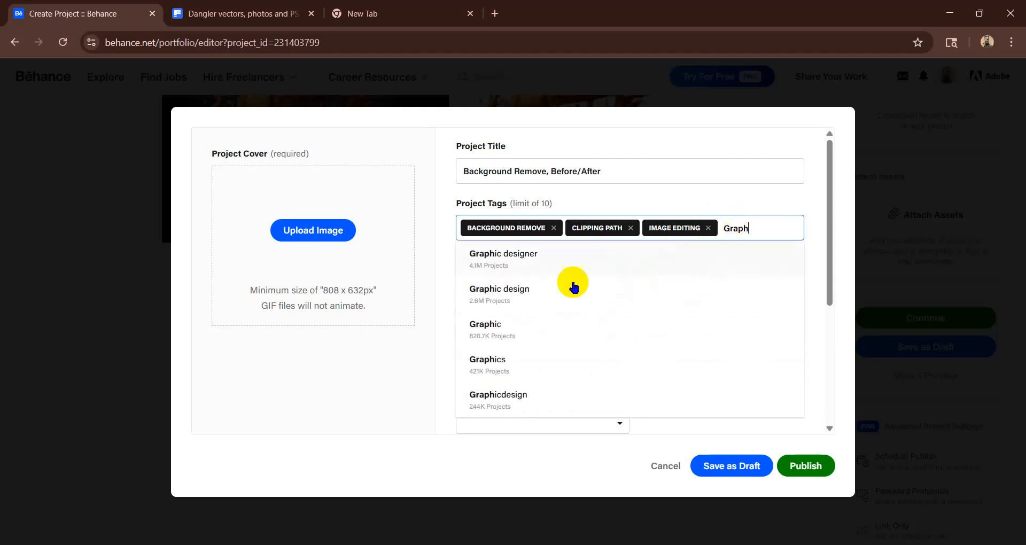
{"action": "left_click", "coordinate": [534, 292]}
{"action": "type", "text": "Adobe"}
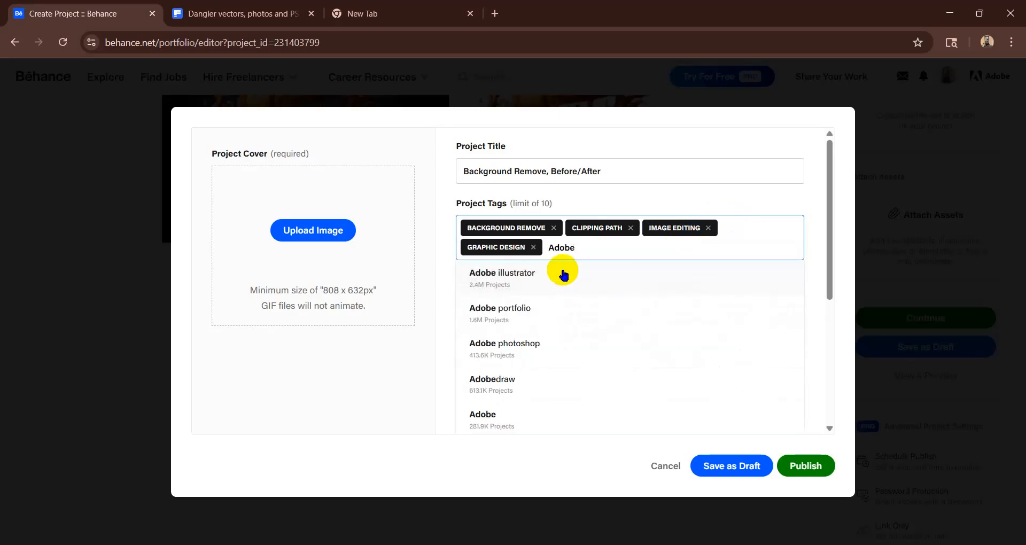
{"action": "left_click", "coordinate": [521, 344]}
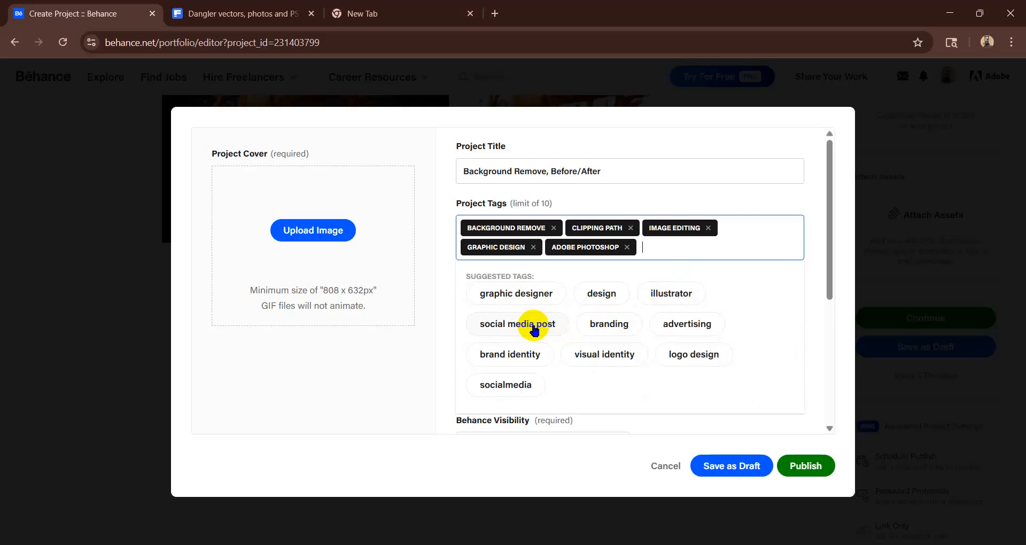
{"action": "left_click", "coordinate": [613, 325]}
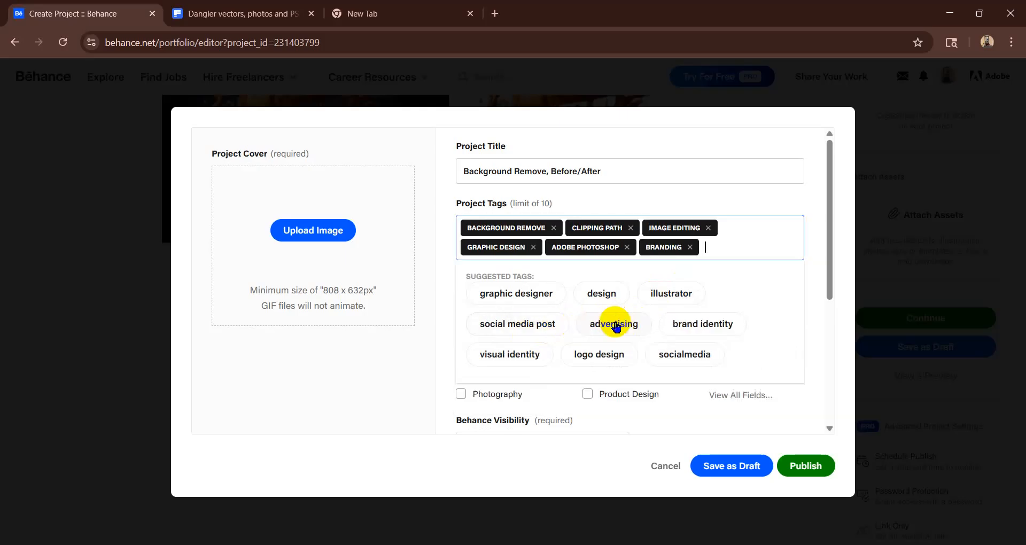
{"action": "left_click", "coordinate": [816, 312]}
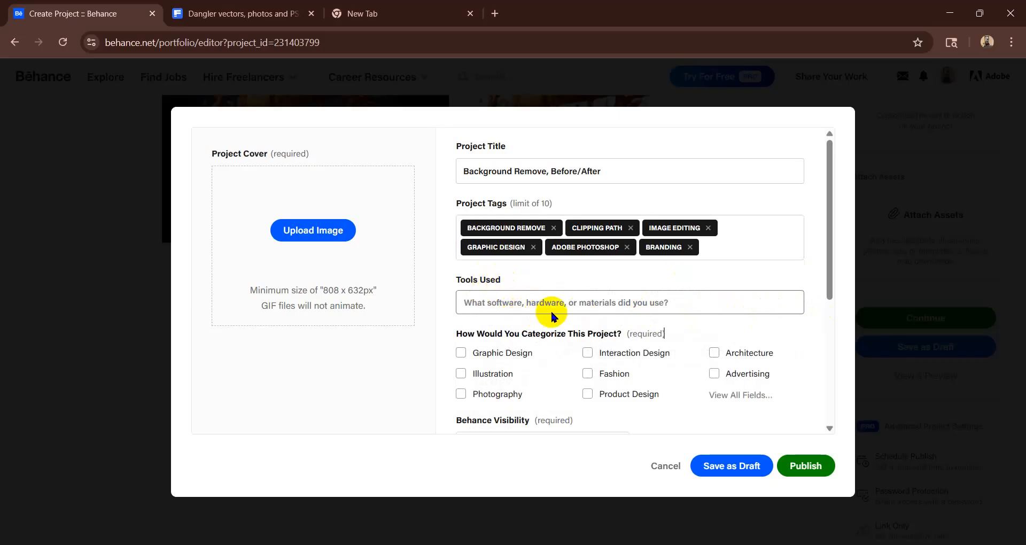
- List Adobe Photoshop and Adobe Illustrator as the tools used for the project
{"action": "left_click", "coordinate": [572, 302]}
{"action": "type", "text": "Ado"}
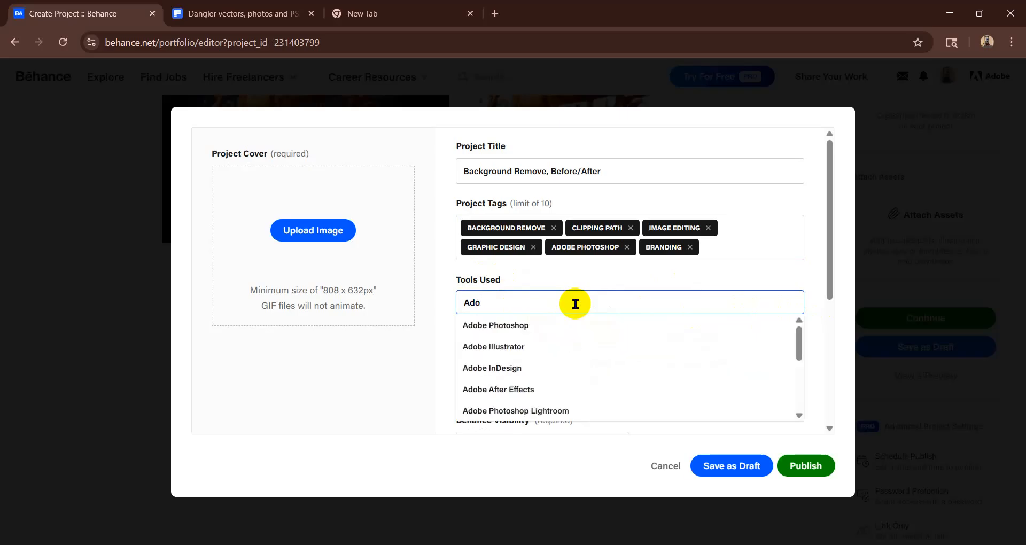
{"action": "left_click", "coordinate": [495, 327]}
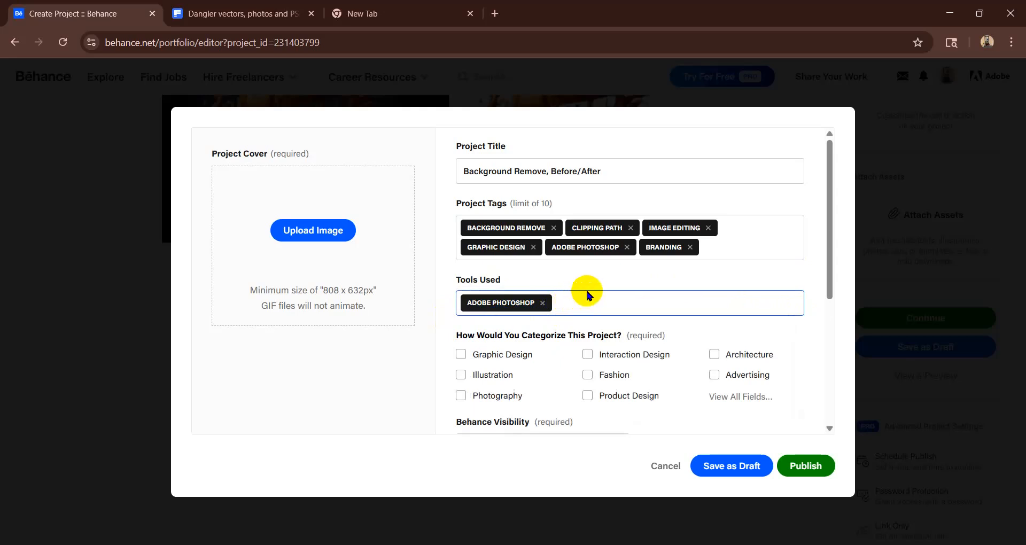
{"action": "type", "text": "Adobe"}
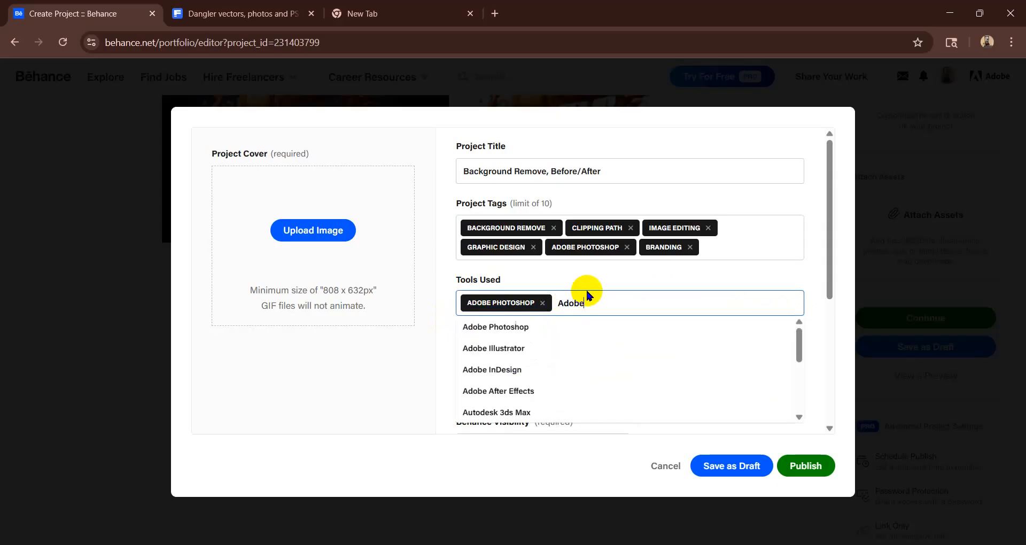
{"action": "left_click", "coordinate": [531, 354]}
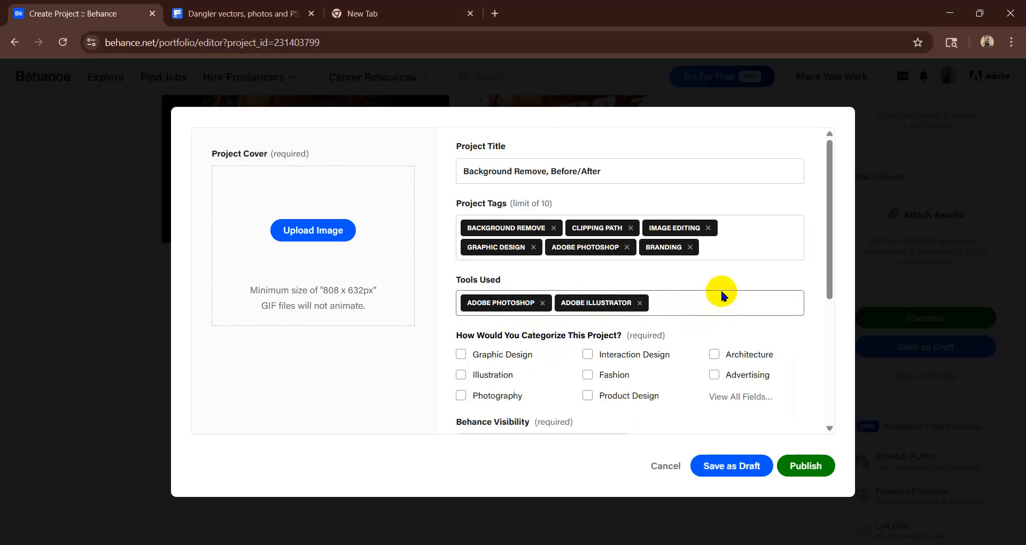
{"action": "left_click", "coordinate": [677, 305]}
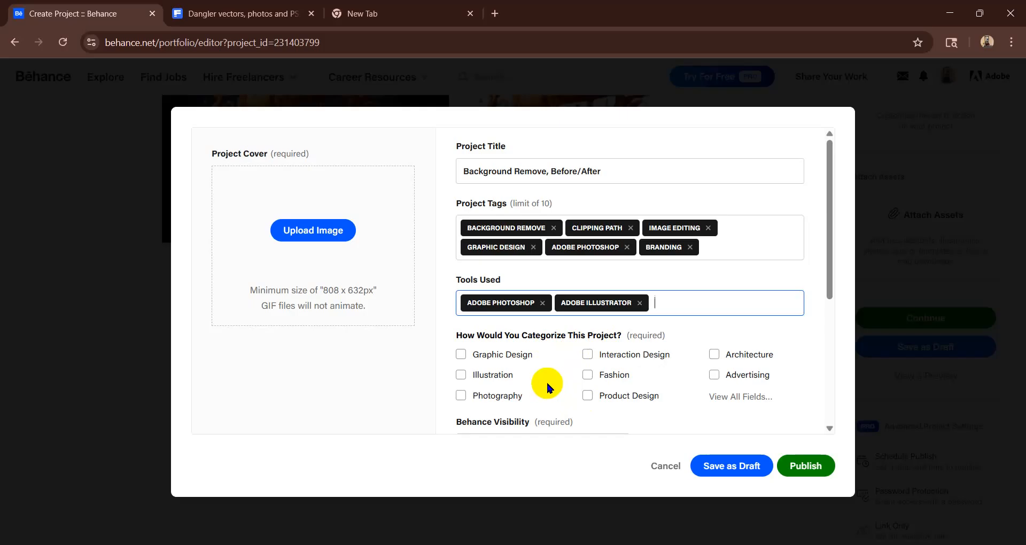
- Categorize the project under Advertising
{"action": "left_click", "coordinate": [590, 375]}
{"action": "left_click", "coordinate": [561, 379]}
{"action": "left_click", "coordinate": [587, 395]}
{"action": "left_click", "coordinate": [750, 381]}
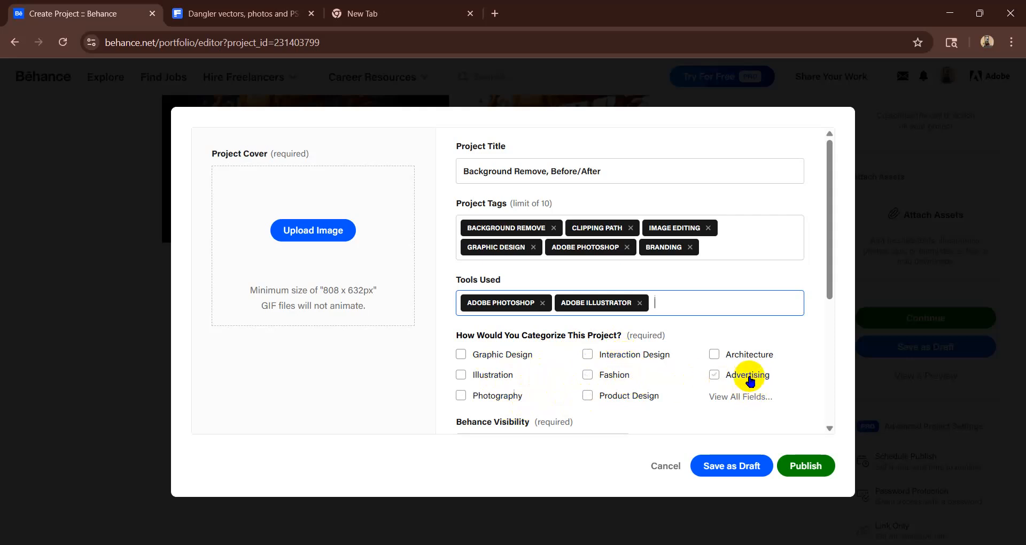
{"action": "left_click", "coordinate": [715, 377]}
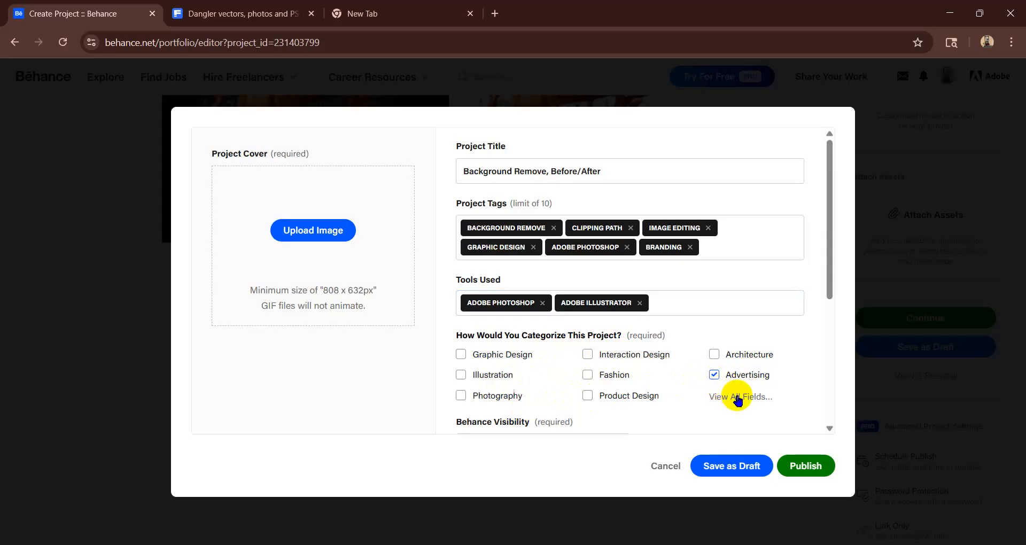
- Add Editing and Graphic Design to the project's creative fields from the full list of fields
{"action": "left_click", "coordinate": [738, 397]}
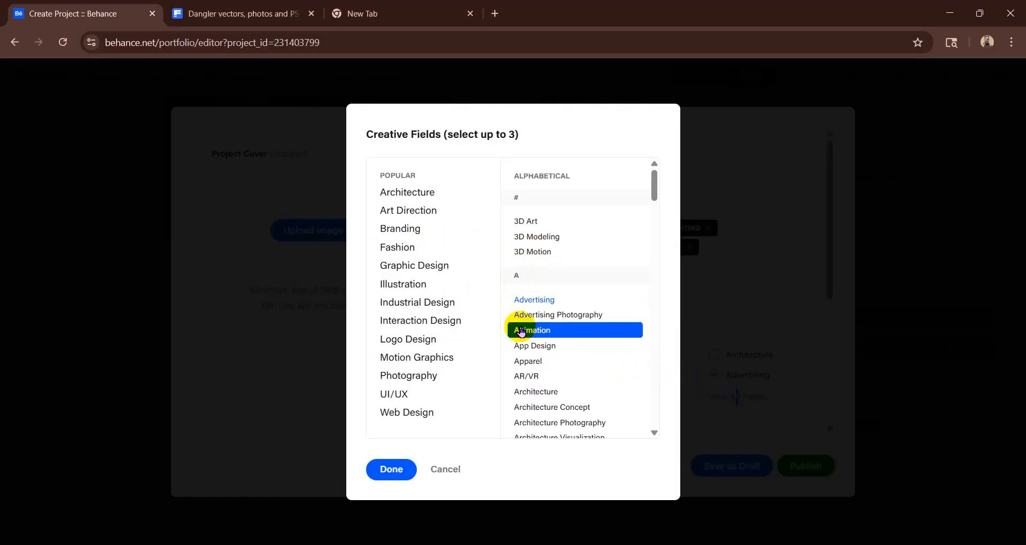
{"action": "scroll", "coordinate": [534, 342], "scroll_direction": "down", "scroll_amount": 6}
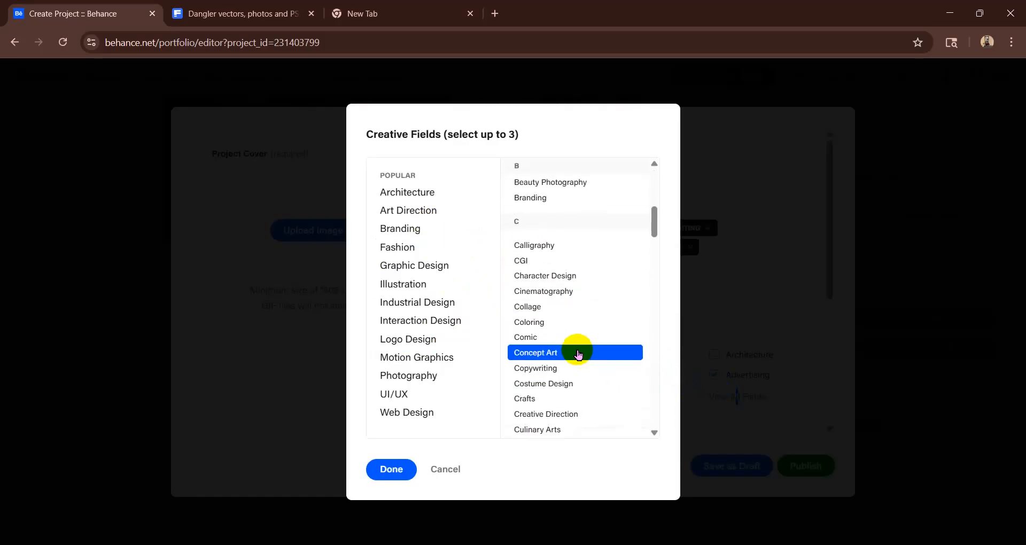
{"action": "scroll", "coordinate": [574, 353], "scroll_direction": "down", "scroll_amount": 5}
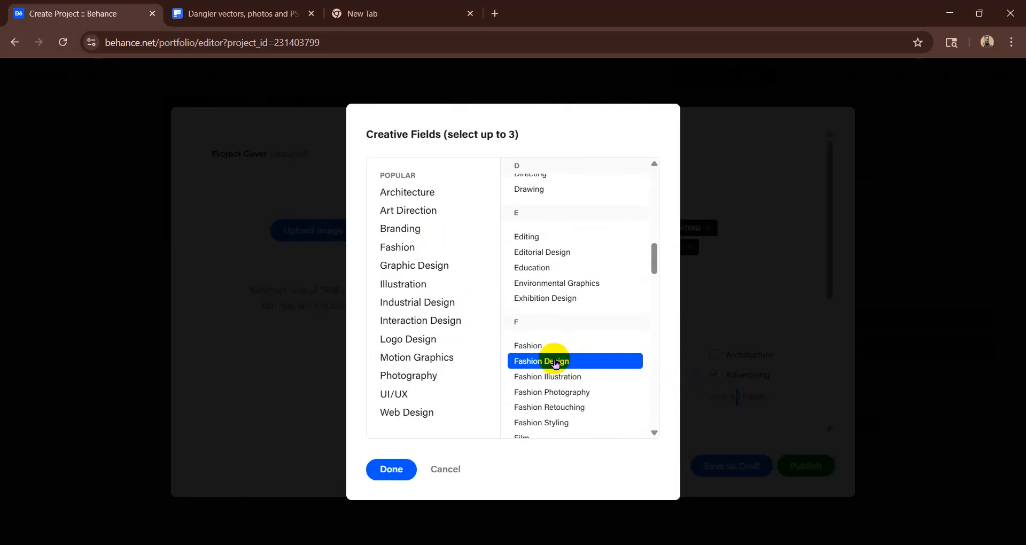
{"action": "left_click", "coordinate": [538, 243]}
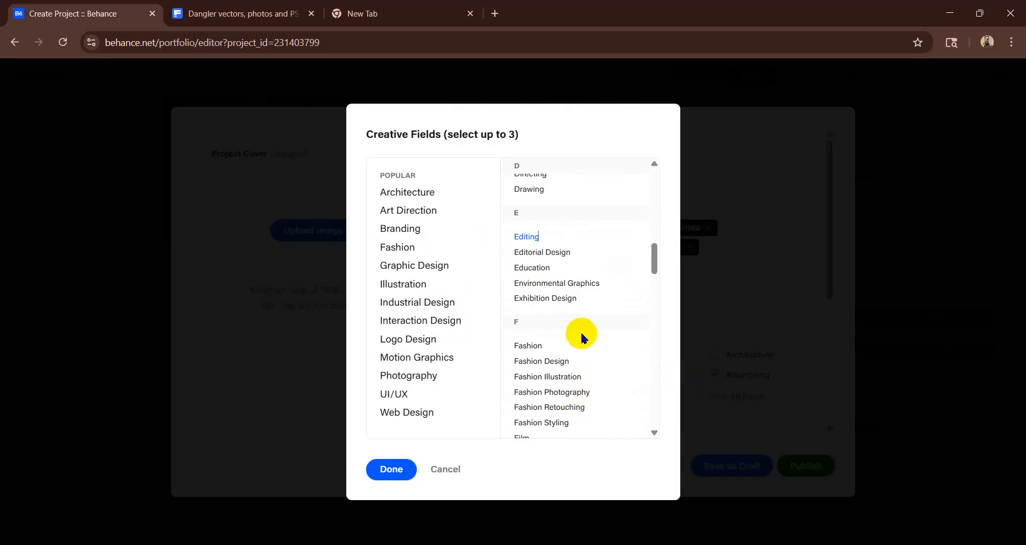
{"action": "scroll", "coordinate": [574, 291], "scroll_direction": "up", "scroll_amount": 2}
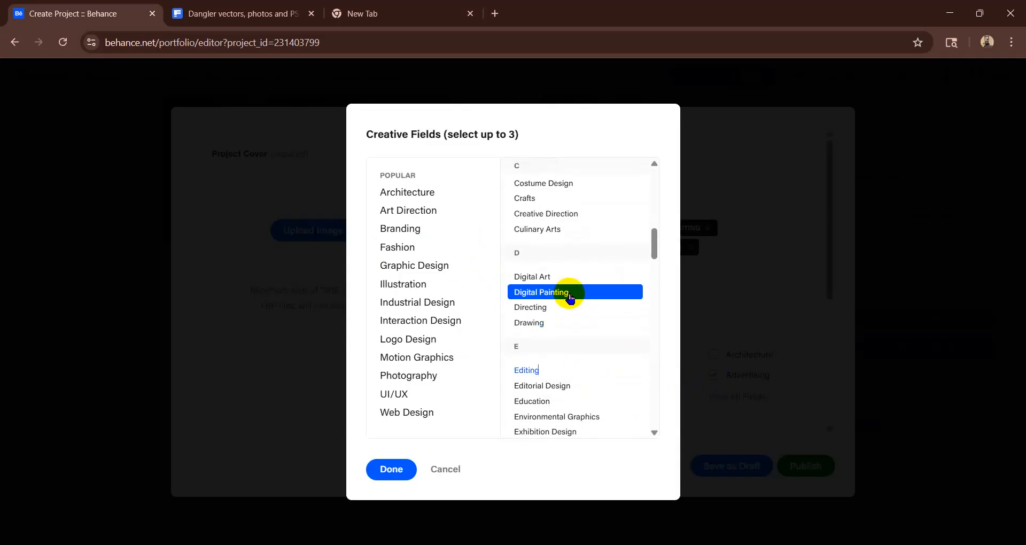
{"action": "scroll", "coordinate": [566, 300], "scroll_direction": "up", "scroll_amount": 3}
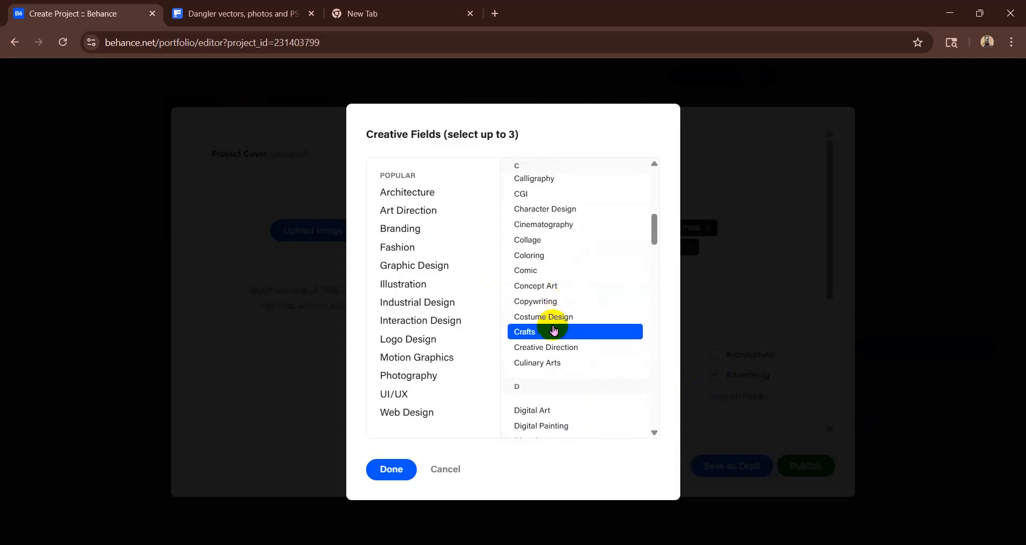
{"action": "scroll", "coordinate": [566, 300], "scroll_direction": "up", "scroll_amount": 4}
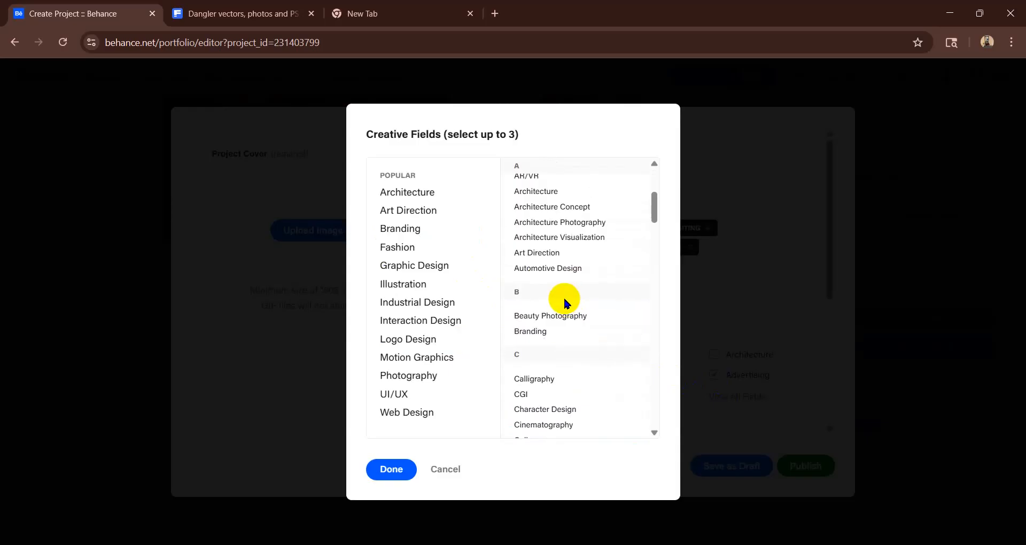
{"action": "scroll", "coordinate": [563, 298], "scroll_direction": "up", "scroll_amount": 2}
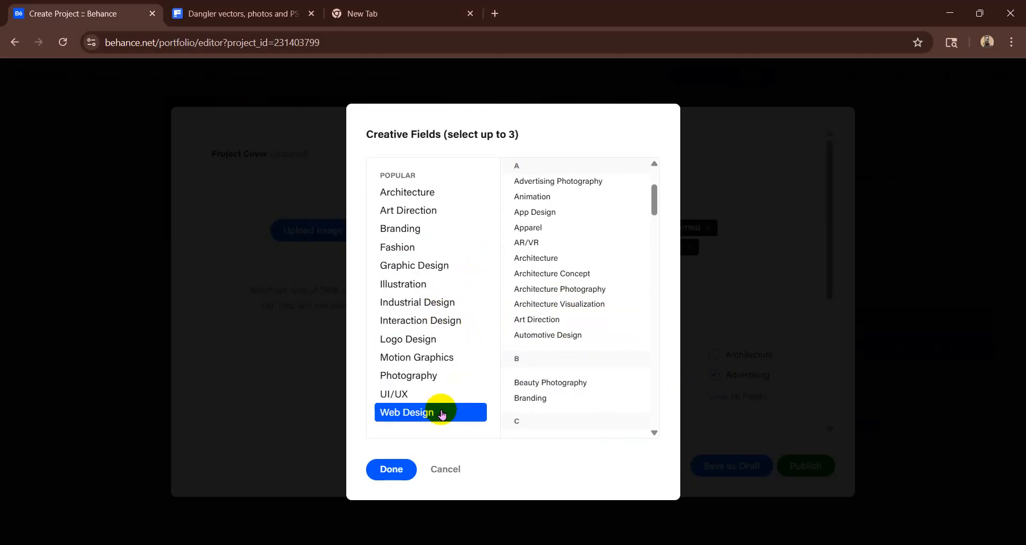
{"action": "left_click", "coordinate": [448, 267]}
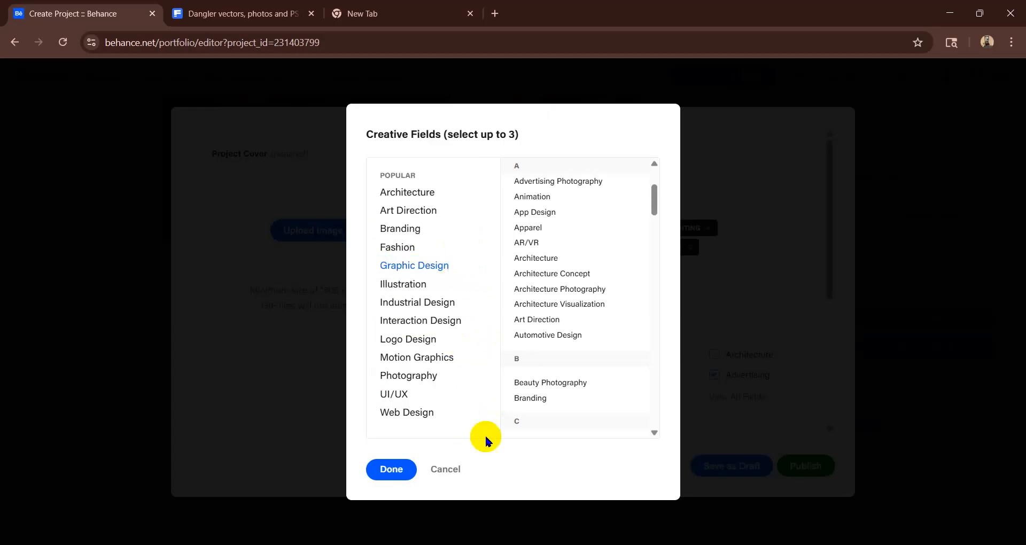
{"action": "left_click", "coordinate": [406, 470]}
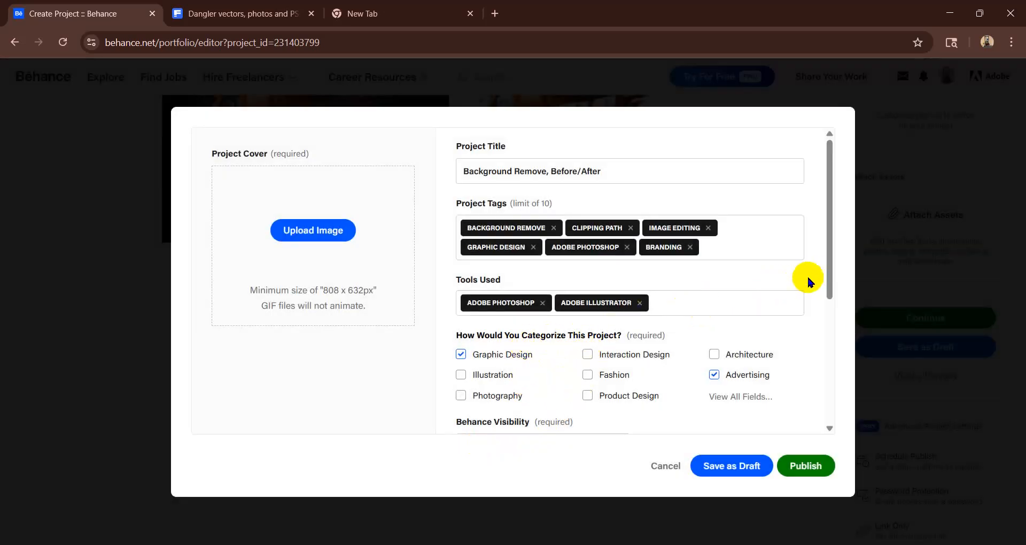
- Set the project's Behance visibility to Everyone
{"action": "left_click_drag", "start_coordinate": [820, 271], "coordinate": [810, 383]}
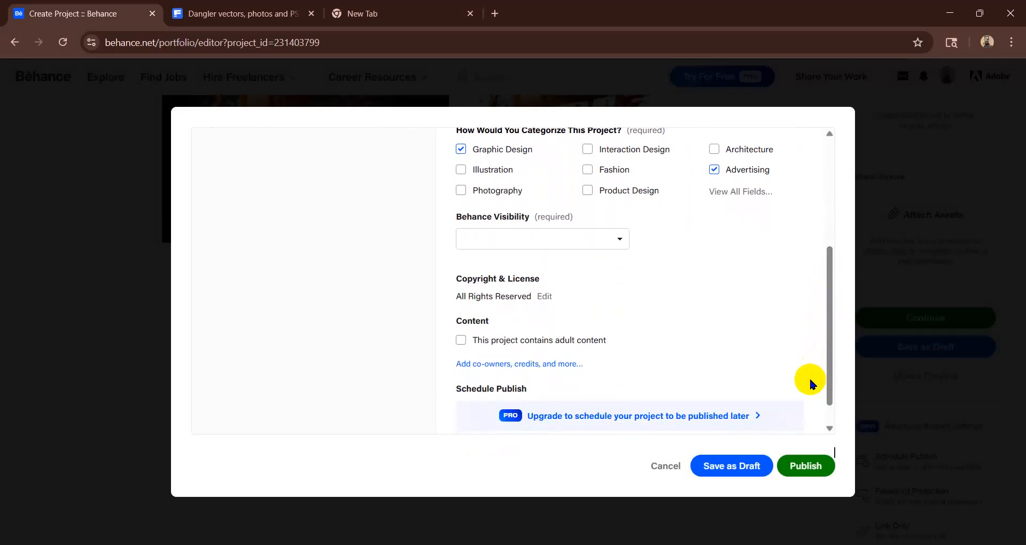
{"action": "left_click", "coordinate": [612, 239]}
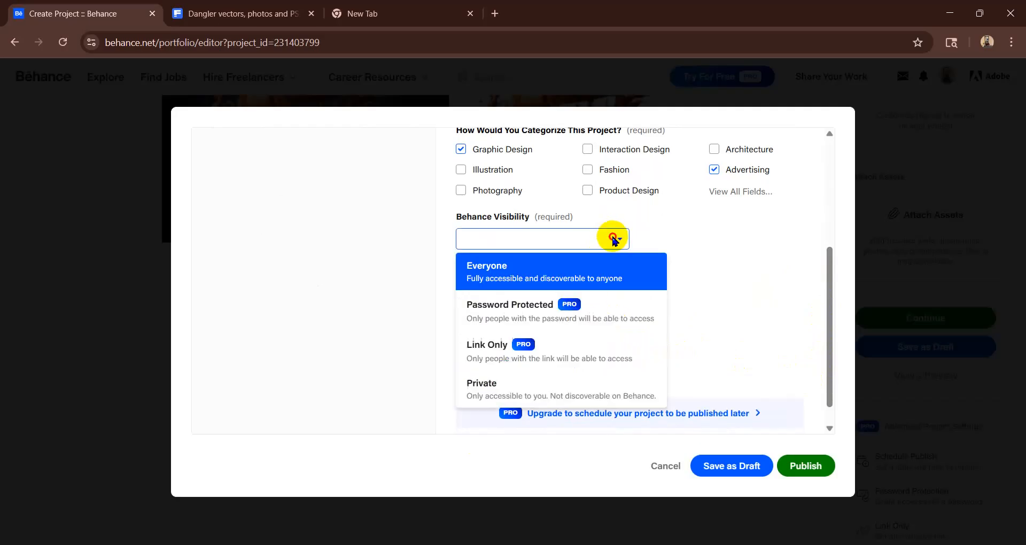
{"action": "left_click", "coordinate": [612, 239]}
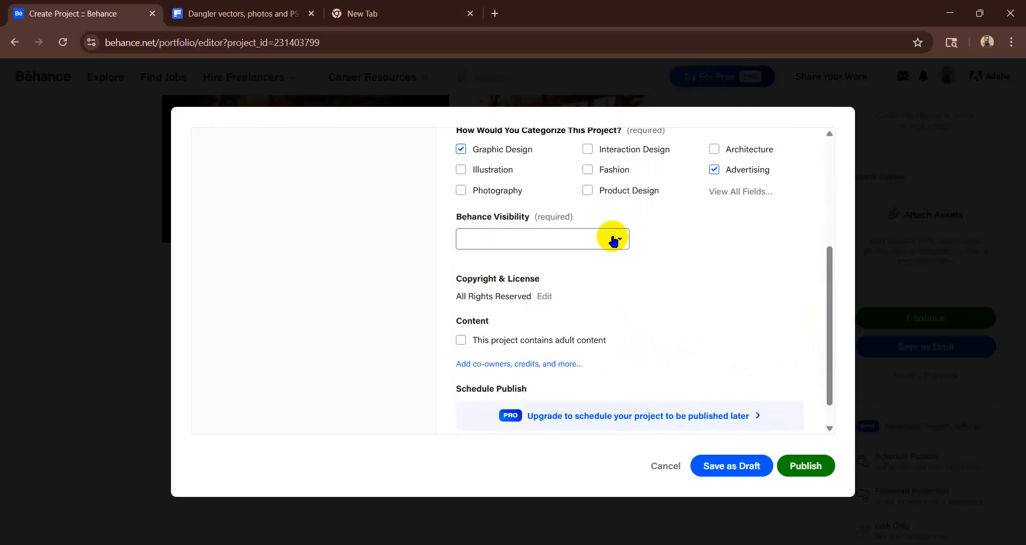
{"action": "left_click", "coordinate": [620, 242]}
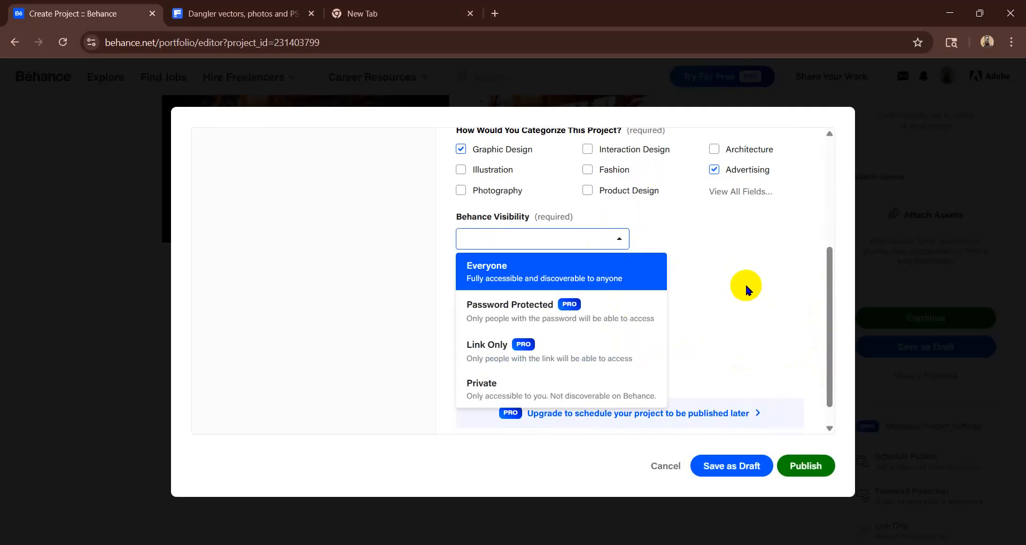
{"action": "left_click", "coordinate": [745, 283]}
{"action": "left_click", "coordinate": [627, 243]}
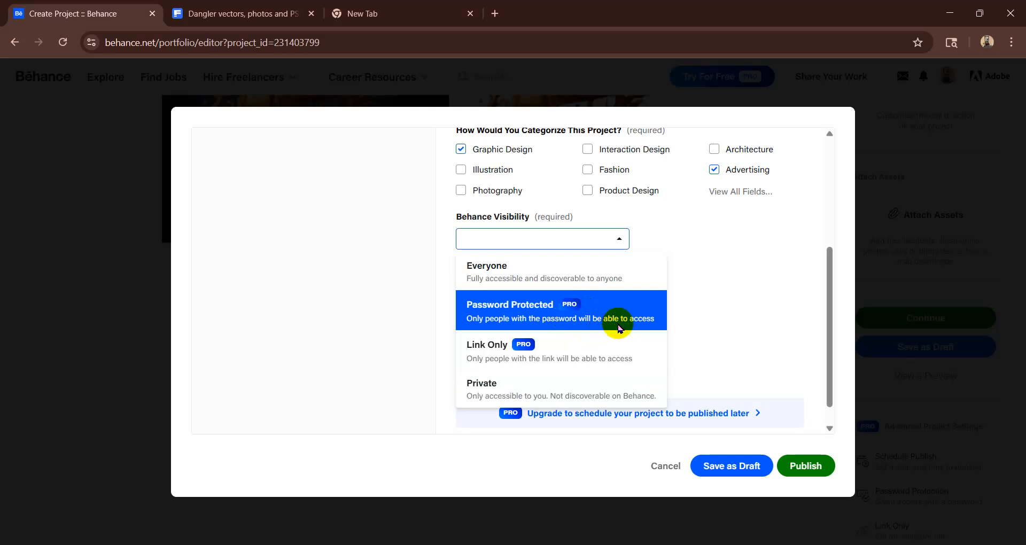
{"action": "left_click", "coordinate": [551, 277]}
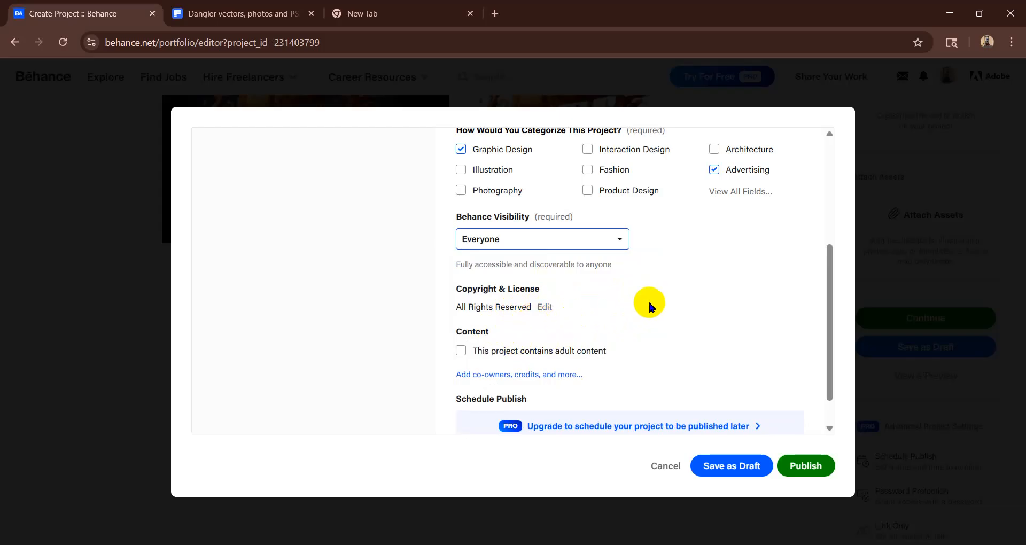
- Mark the project as containing adult content and try to publish it
{"action": "scroll", "coordinate": [559, 329], "scroll_direction": "down", "scroll_amount": 1}
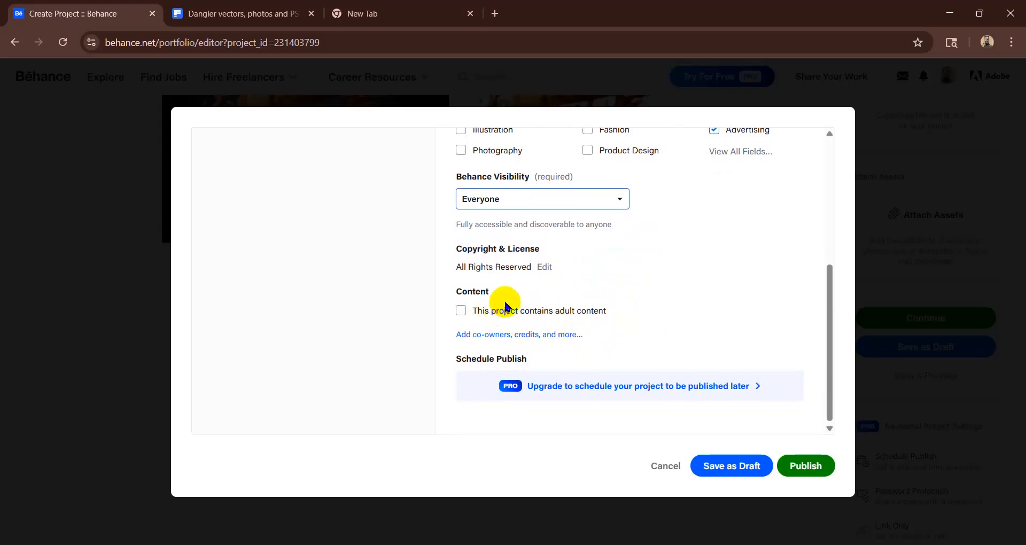
{"action": "left_click", "coordinate": [557, 312]}
{"action": "left_click", "coordinate": [462, 312]}
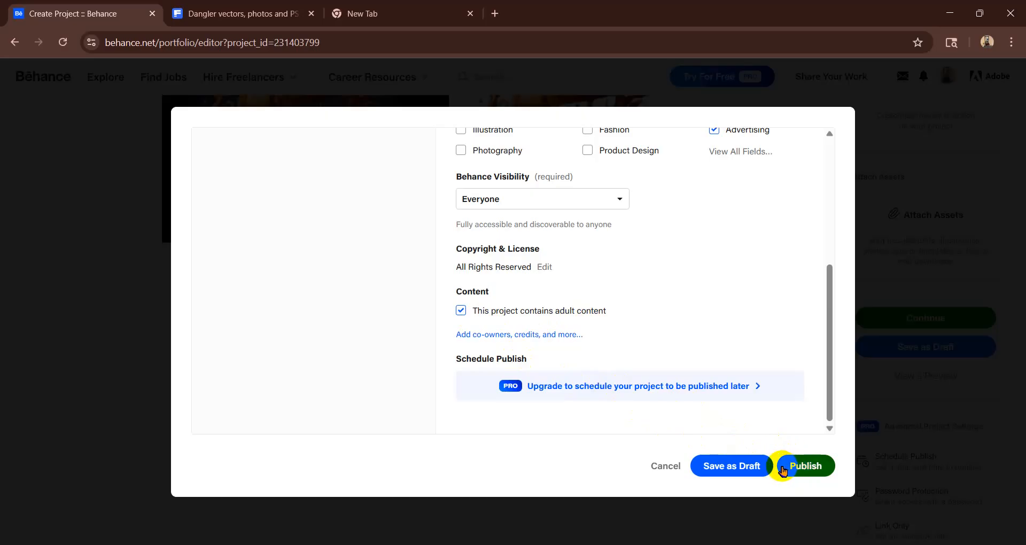
{"action": "scroll", "coordinate": [711, 310], "scroll_direction": "up", "scroll_amount": 5}
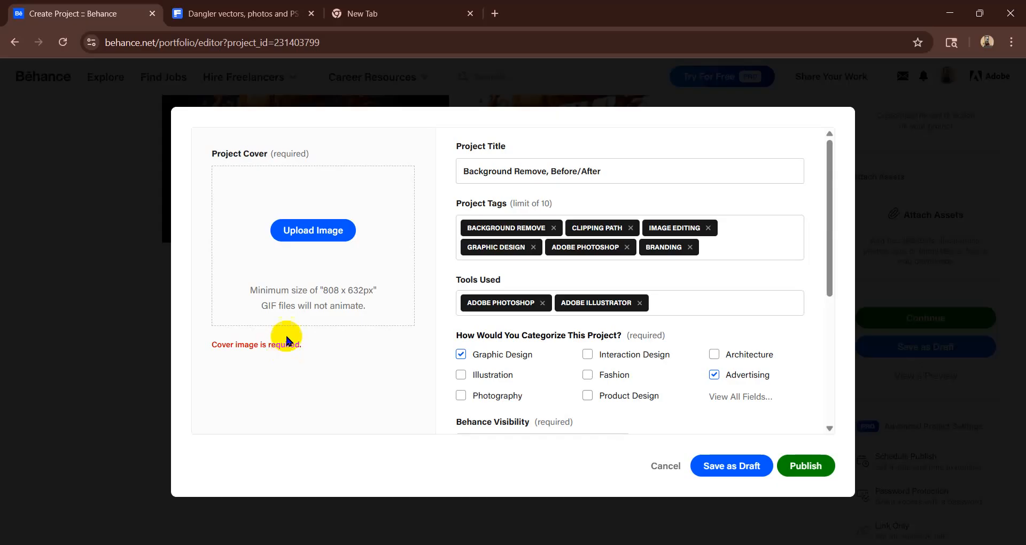
- Try to upload the Bg REmove image from the Downloads folder as the project cover
{"action": "left_click", "coordinate": [308, 230]}
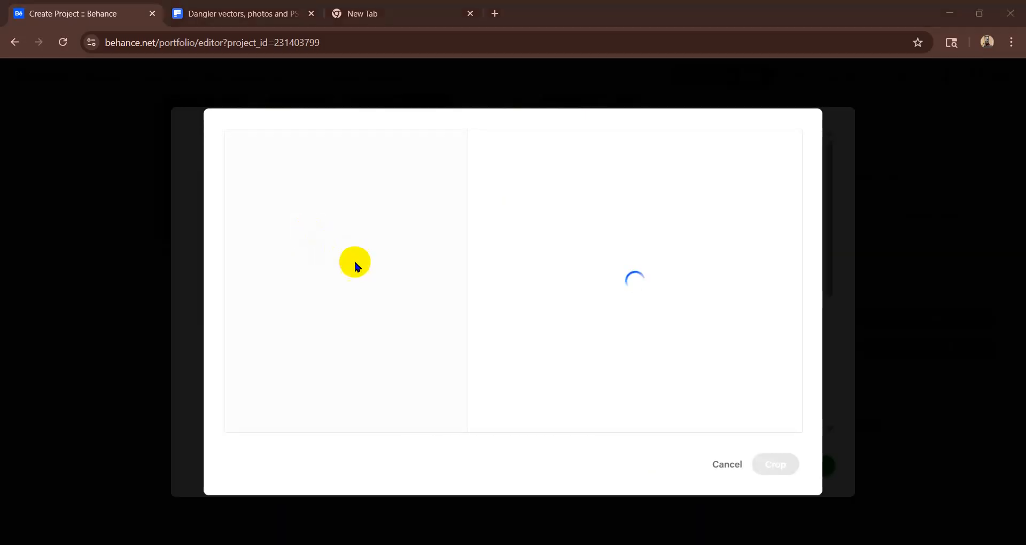
{"action": "scroll", "coordinate": [327, 213], "scroll_direction": "down", "scroll_amount": 5}
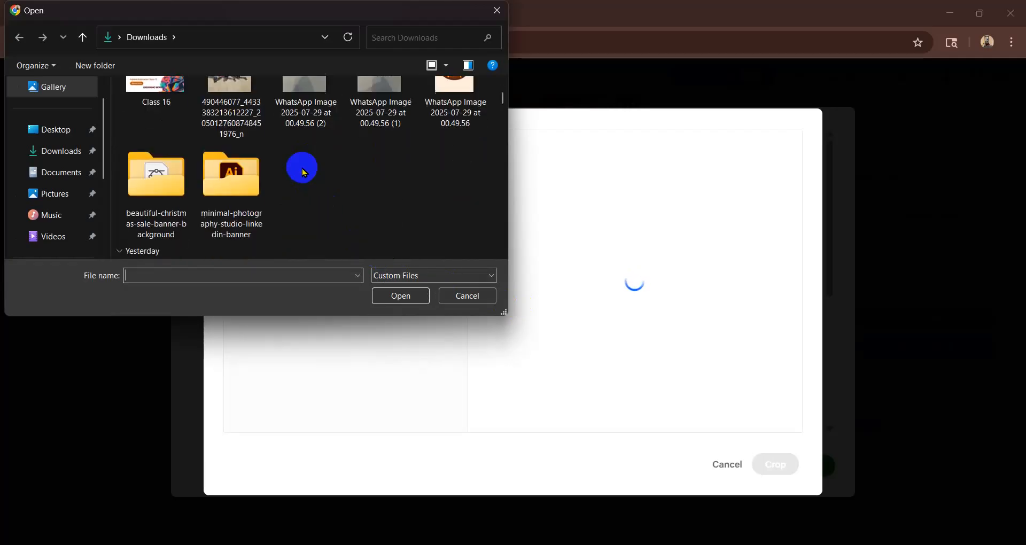
{"action": "left_click", "coordinate": [82, 153]}
{"action": "scroll", "coordinate": [389, 177], "scroll_direction": "down", "scroll_amount": 10}
{"action": "mouse_move", "coordinate": [503, 107]}
{"action": "left_mouse_down"}
{"action": "mouse_move", "coordinate": [506, 144]}
{"action": "mouse_move", "coordinate": [508, 96]}
{"action": "mouse_move", "coordinate": [510, 117]}
{"action": "left_mouse_up"}
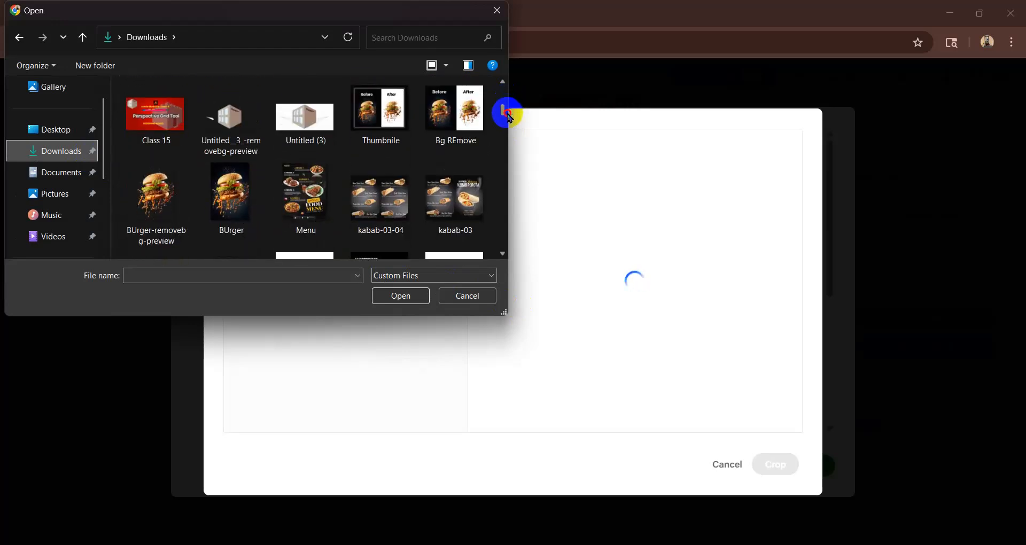
{"action": "double_click", "coordinate": [451, 127]}
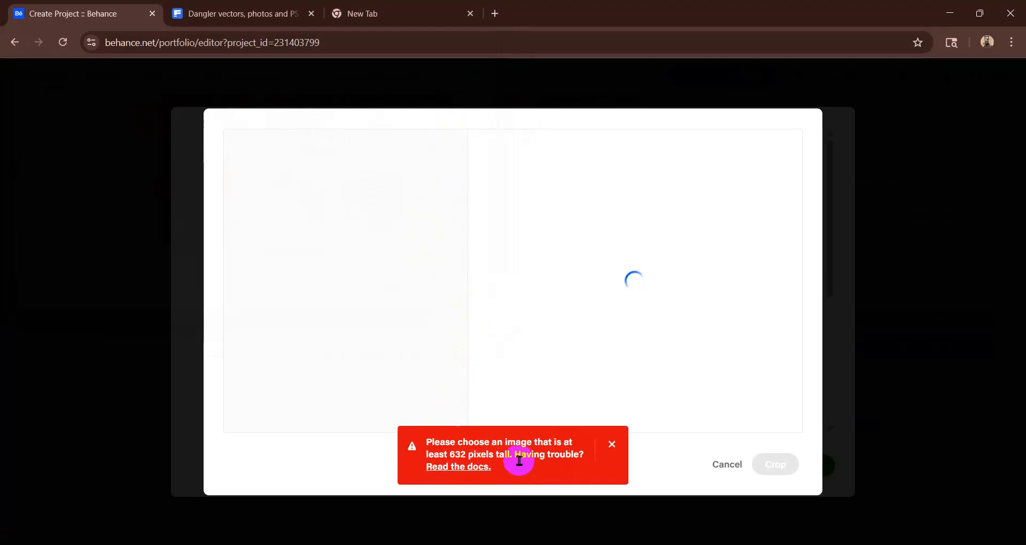
{"action": "left_click", "coordinate": [611, 444]}
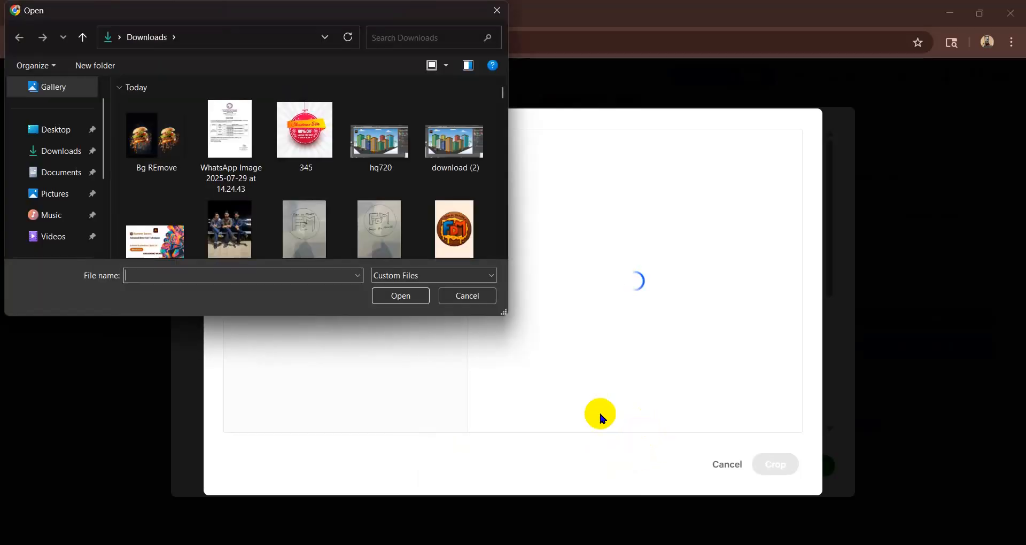
{"action": "left_click", "coordinate": [478, 297]}
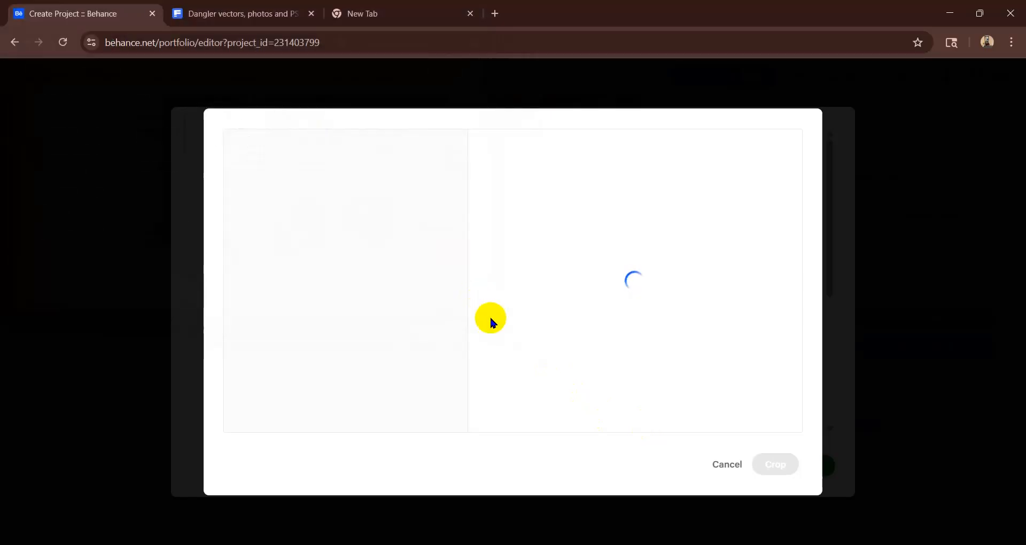
{"action": "left_click", "coordinate": [726, 462]}
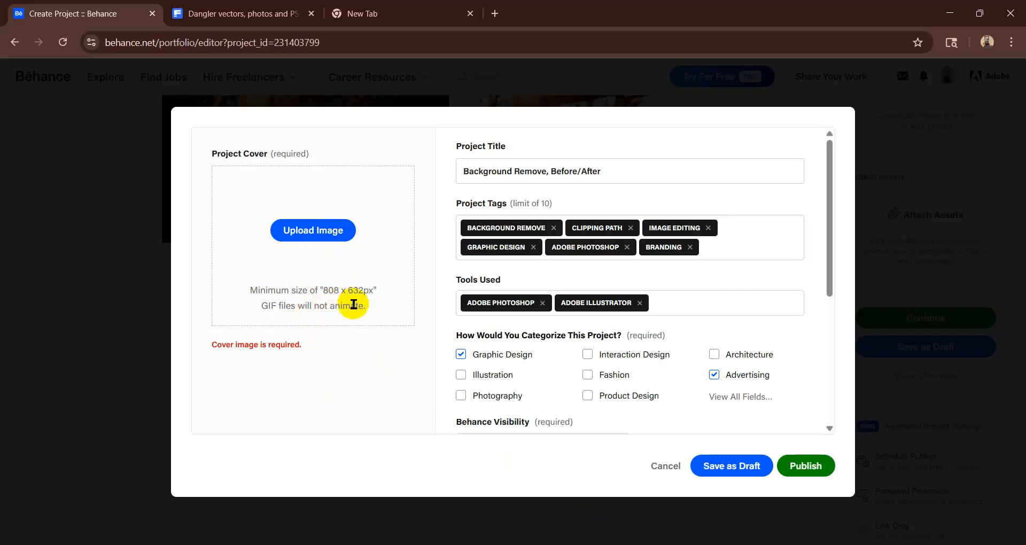
- Switch to Photoshop and create a new document 808 pixels wide and 632 pixels high
{"action": "left_click", "coordinate": [644, 544]}
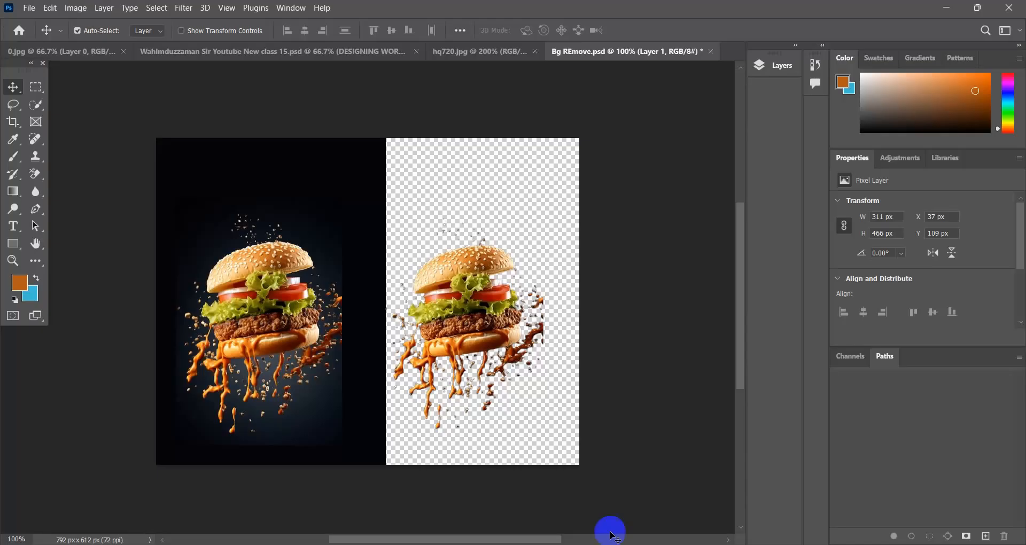
{"action": "left_click", "coordinate": [29, 8]}
{"action": "mouse_move", "coordinate": [47, 12]}
{"action": "left_click", "coordinate": [38, 23]}
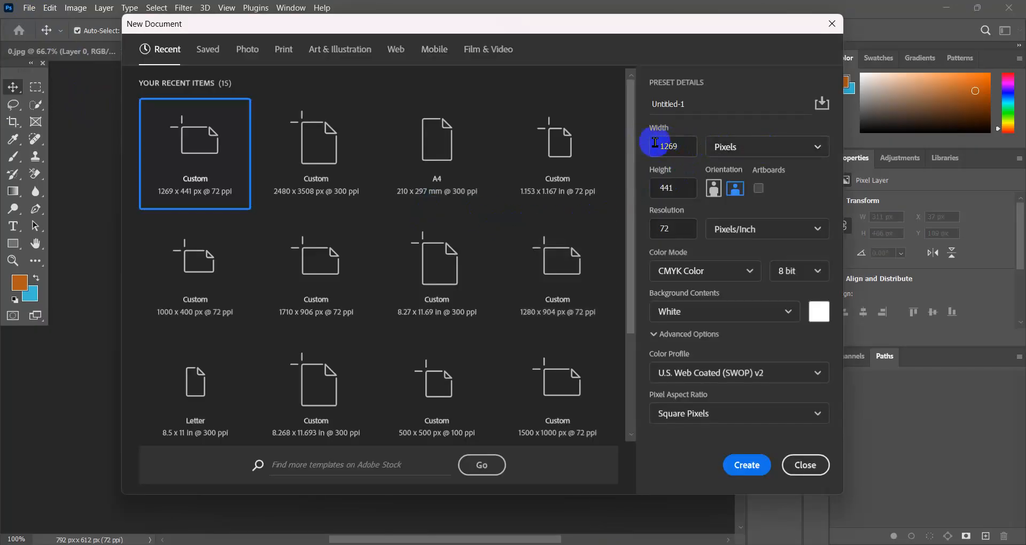
{"action": "left_click_drag", "start_coordinate": [679, 145], "coordinate": [631, 154]}
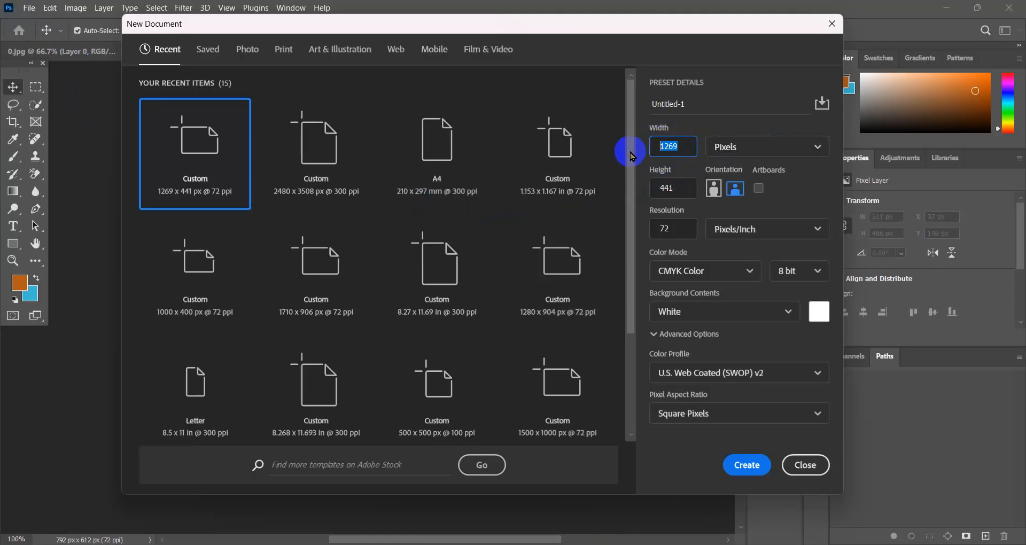
{"action": "type", "text": "808"}
{"action": "left_click_drag", "start_coordinate": [689, 188], "coordinate": [635, 196]}
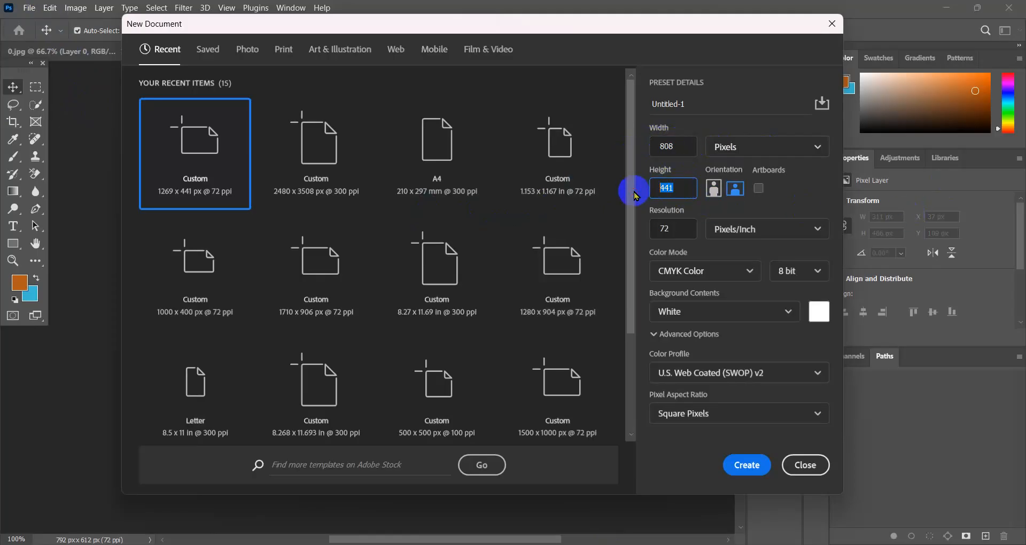
{"action": "type", "text": "632"}
{"action": "left_click", "coordinate": [742, 463]}
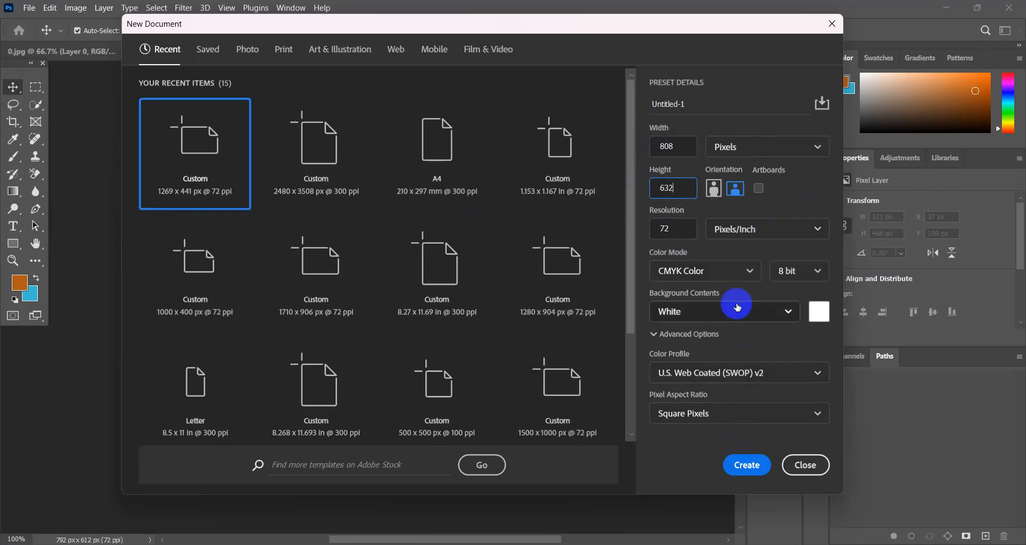
{"action": "left_click", "coordinate": [746, 465]}
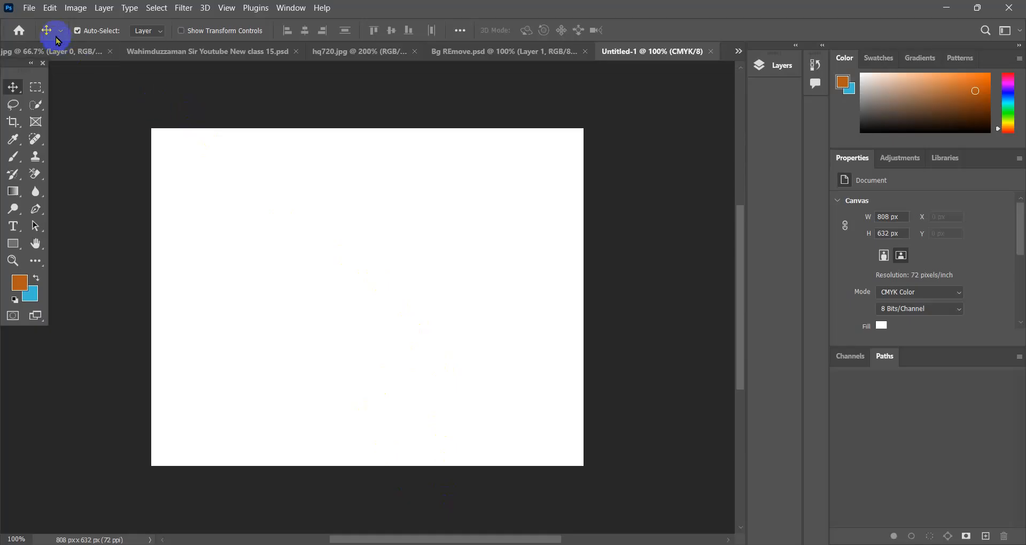
- Open the Bg REmove before/after JPG from the Downloads folder
{"action": "left_click", "coordinate": [32, 10]}
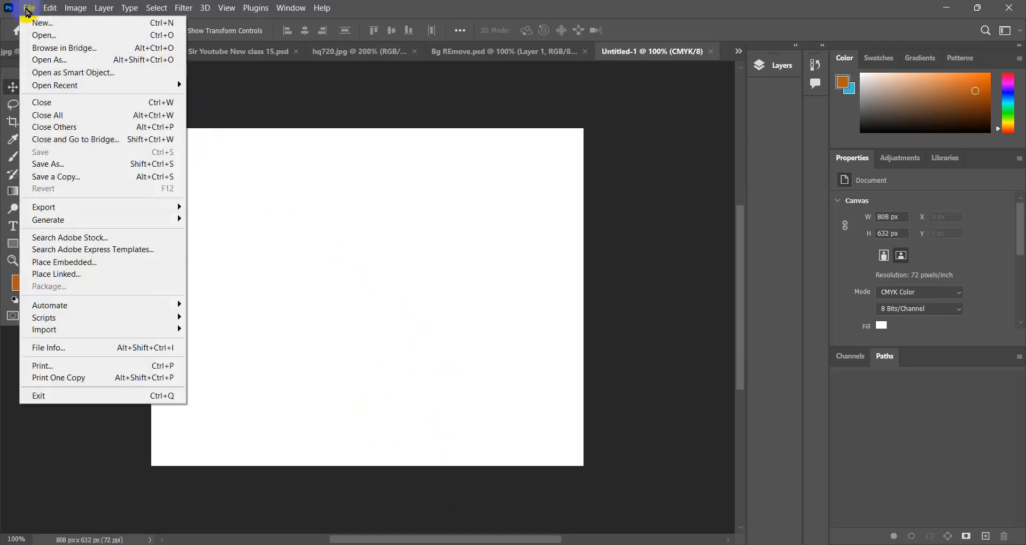
{"action": "left_click", "coordinate": [47, 37]}
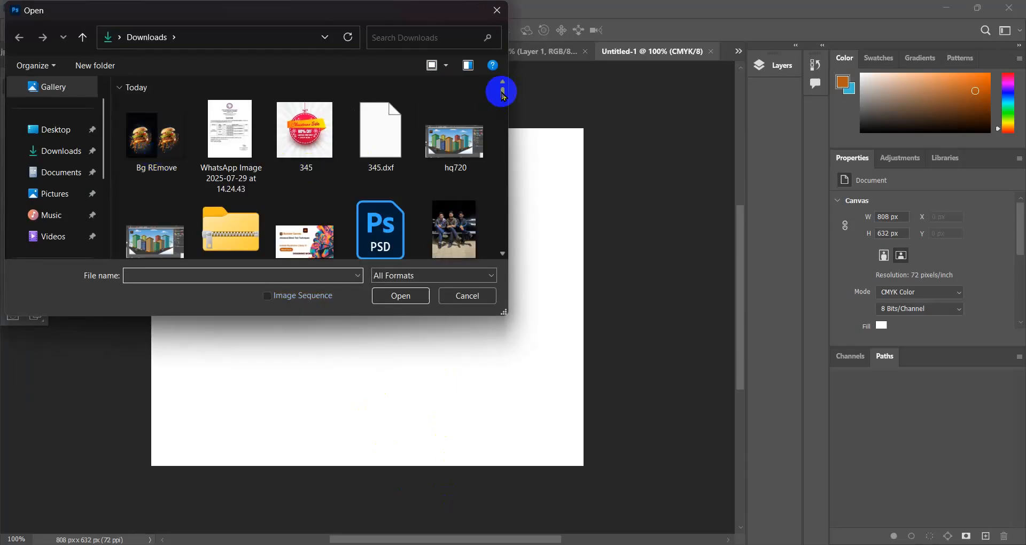
{"action": "scroll", "coordinate": [500, 105], "scroll_direction": "down", "scroll_amount": 5}
{"action": "scroll", "coordinate": [502, 100], "scroll_direction": "down", "scroll_amount": 3}
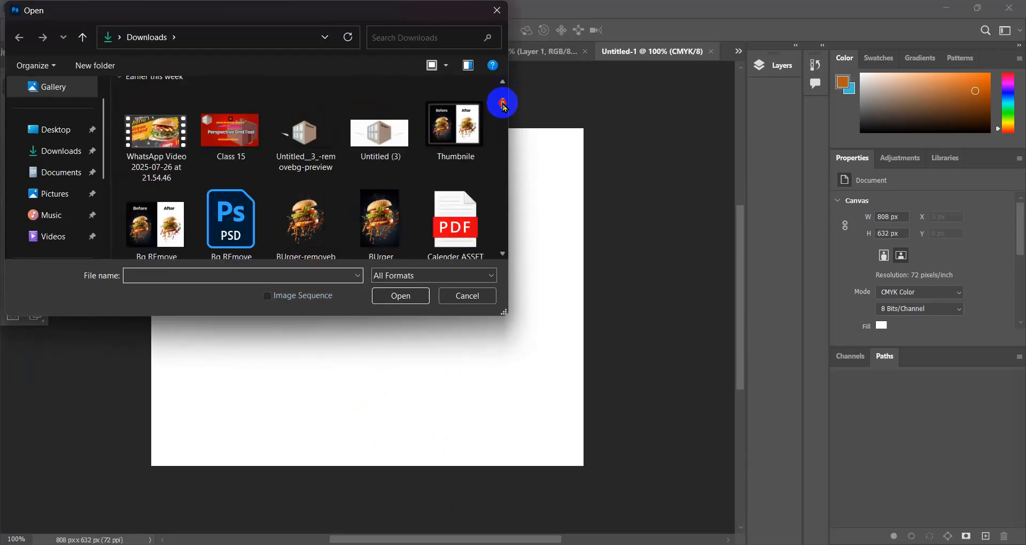
{"action": "scroll", "coordinate": [502, 104], "scroll_direction": "down", "scroll_amount": 2}
{"action": "left_click", "coordinate": [158, 199]}
{"action": "double_click", "coordinate": [160, 198]}
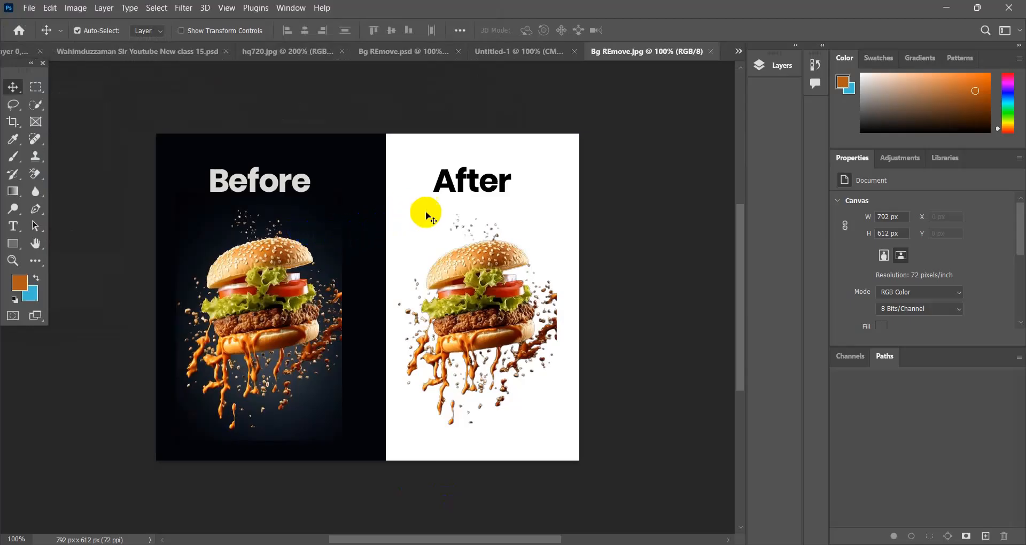
- Copy the before/after burger image from Bg REmove.jpg into the blank 808 x 632 px document
{"action": "left_click", "coordinate": [553, 56]}
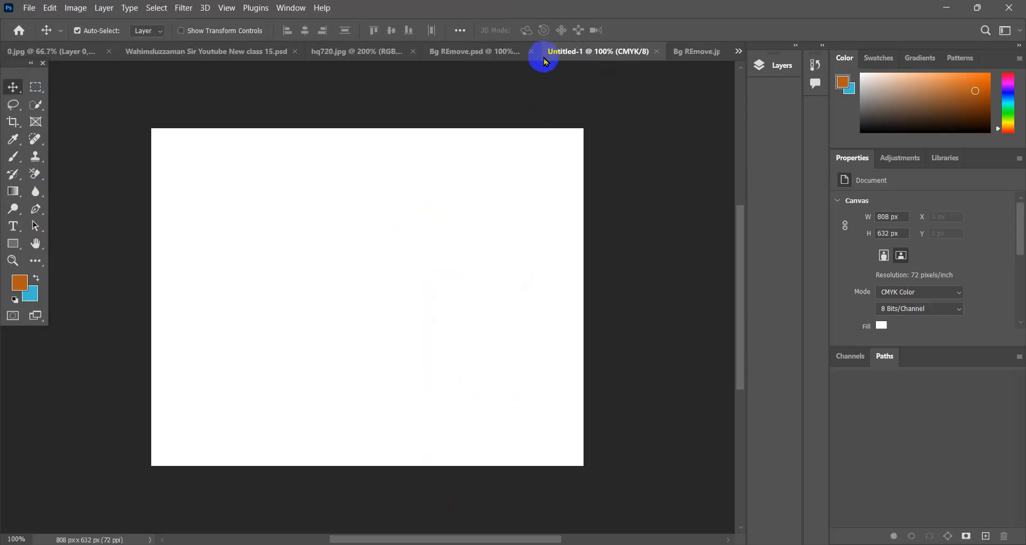
{"action": "left_click", "coordinate": [694, 51]}
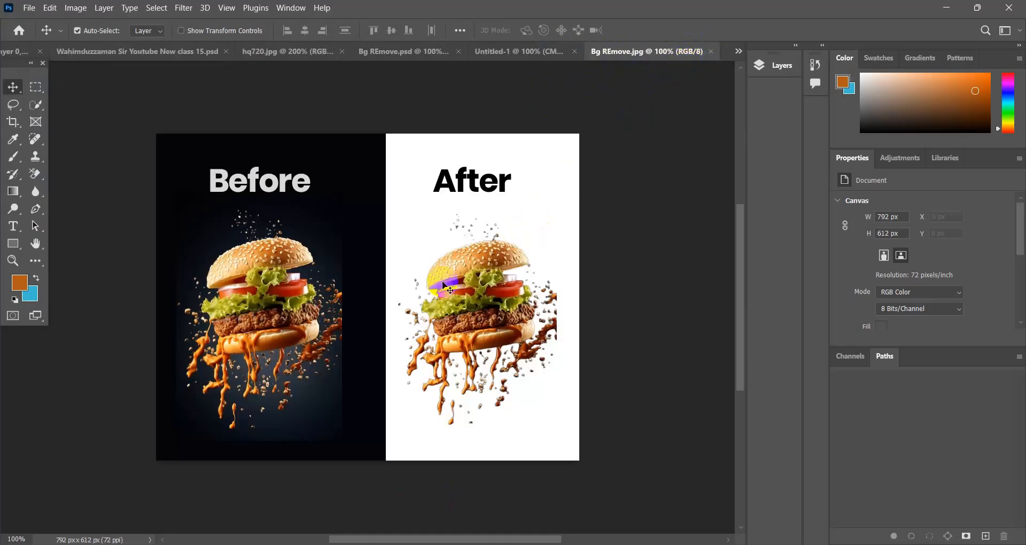
{"action": "left_click_drag", "start_coordinate": [418, 261], "coordinate": [436, 238]}
{"action": "left_click", "coordinate": [475, 236]}
{"action": "left_click", "coordinate": [451, 203]}
{"action": "left_click_drag", "start_coordinate": [451, 203], "coordinate": [527, 59]}
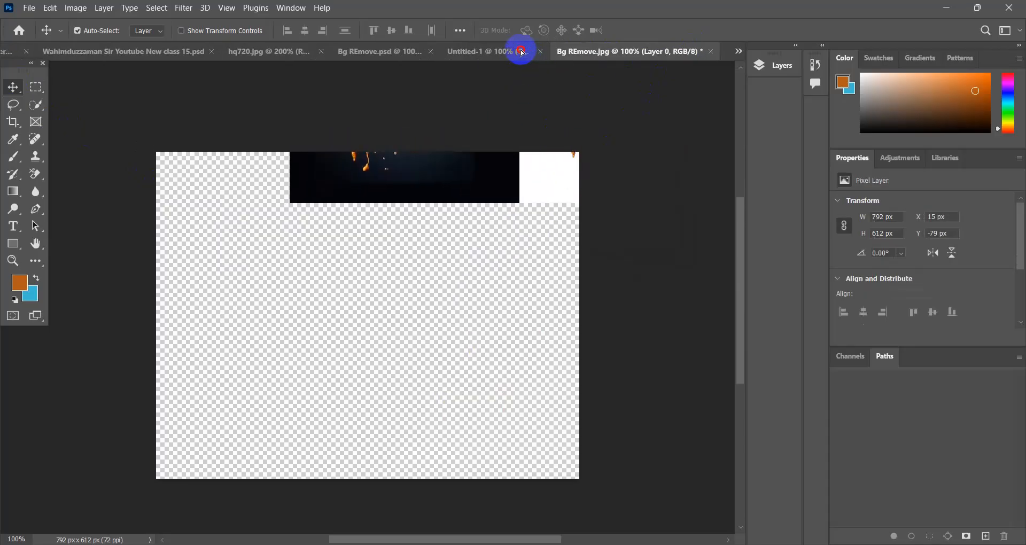
{"action": "left_click_drag", "start_coordinate": [515, 50], "coordinate": [393, 295]}
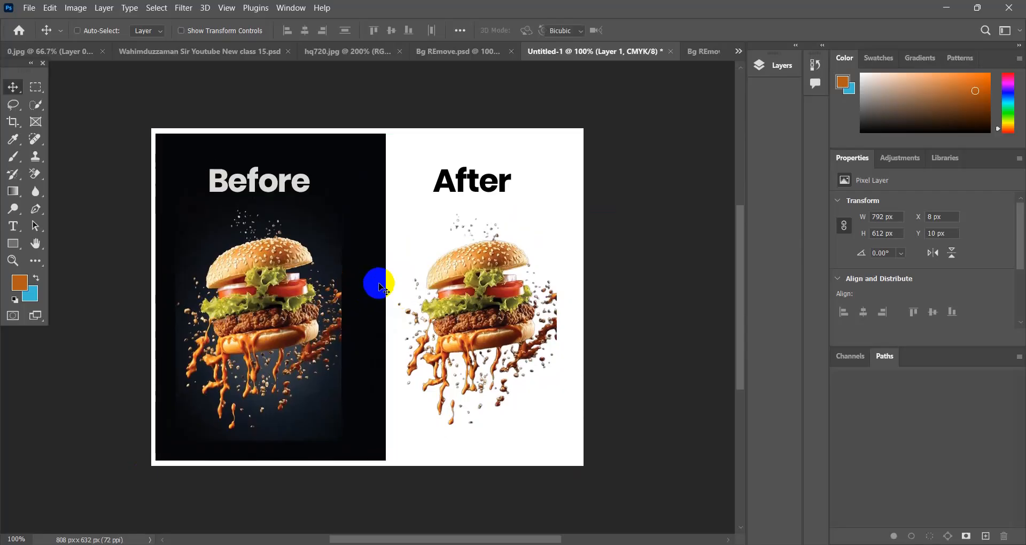
- Scale the before/after image layer proportionally to about 103.27% and position it to cover the whole canvas
{"action": "key", "text": "ctrl+t"}
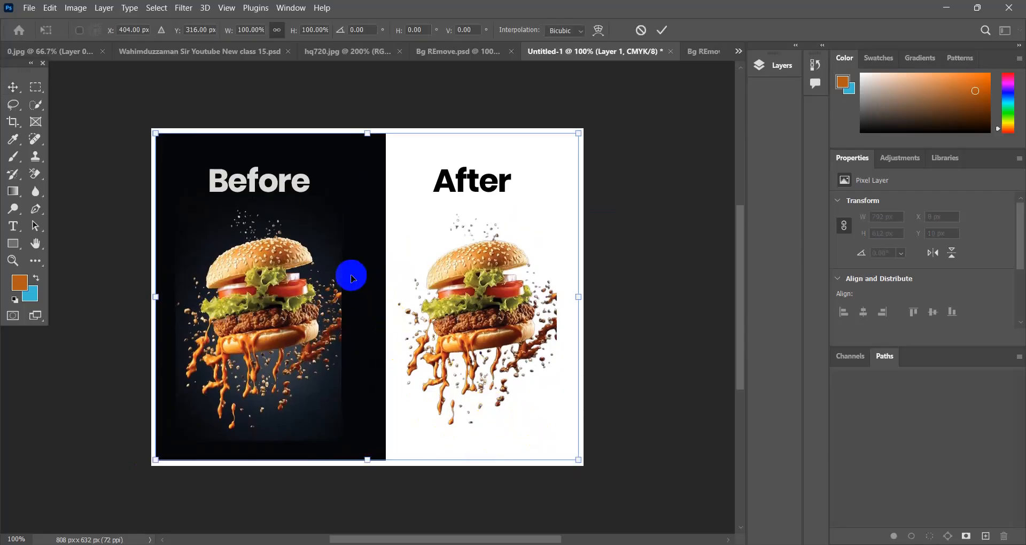
{"action": "mouse_move", "coordinate": [348, 271]}
{"action": "left_mouse_down"}
{"action": "mouse_move", "coordinate": [338, 241]}
{"action": "mouse_move", "coordinate": [345, 284]}
{"action": "left_mouse_up"}
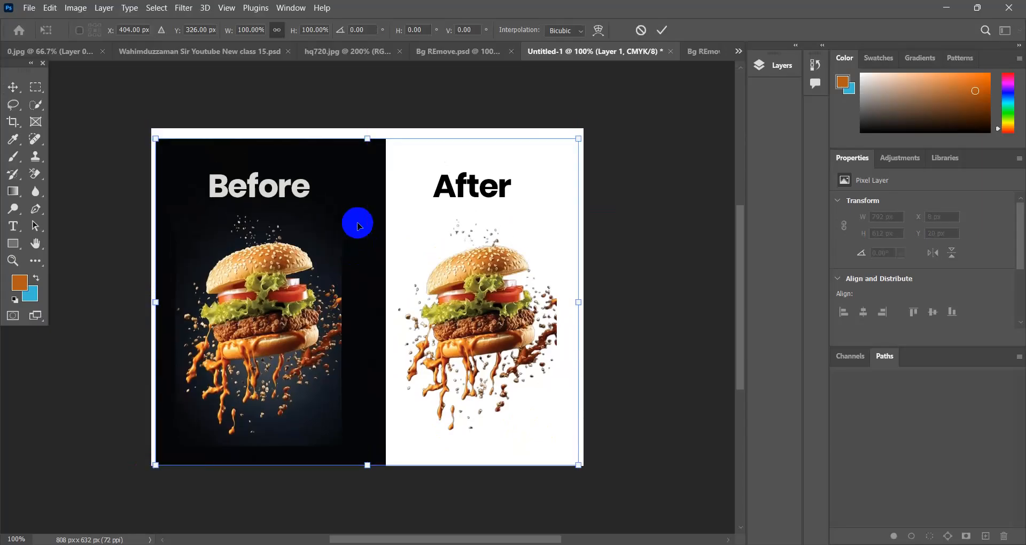
{"action": "key", "text": "Down"}
{"action": "key", "text": "Down"}
{"action": "left_click_drag", "start_coordinate": [578, 463], "coordinate": [587, 466]}
{"action": "mouse_move", "coordinate": [409, 331]}
{"action": "left_mouse_down"}
{"action": "mouse_move", "coordinate": [397, 324]}
{"action": "mouse_move", "coordinate": [406, 330]}
{"action": "left_mouse_up"}
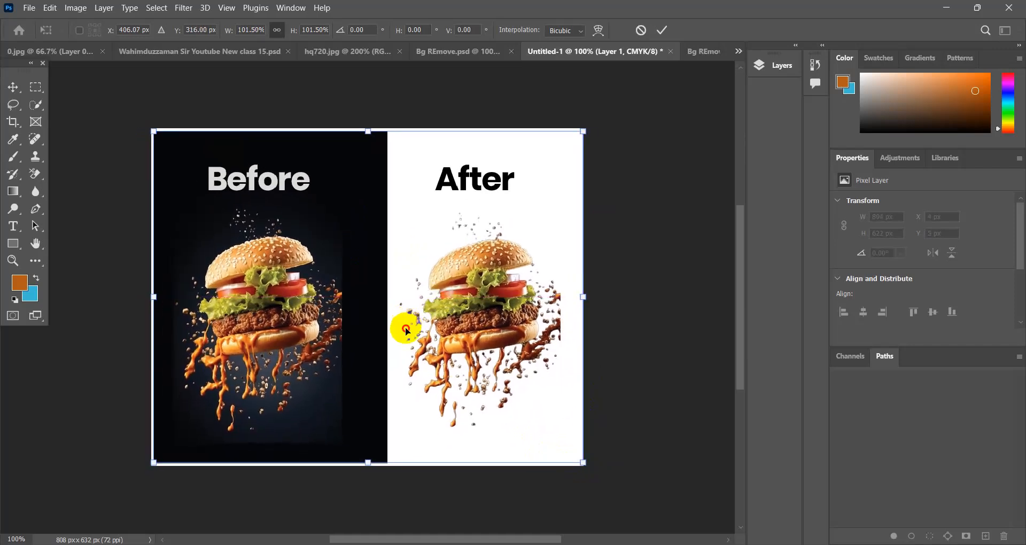
{"action": "key", "text": "Left"}
{"action": "key", "text": "Left"}
{"action": "key", "text": "Left"}
{"action": "key", "text": "Up"}
{"action": "key", "text": "Up"}
{"action": "key", "text": "Up"}
{"action": "left_click_drag", "start_coordinate": [367, 461], "coordinate": [371, 465]}
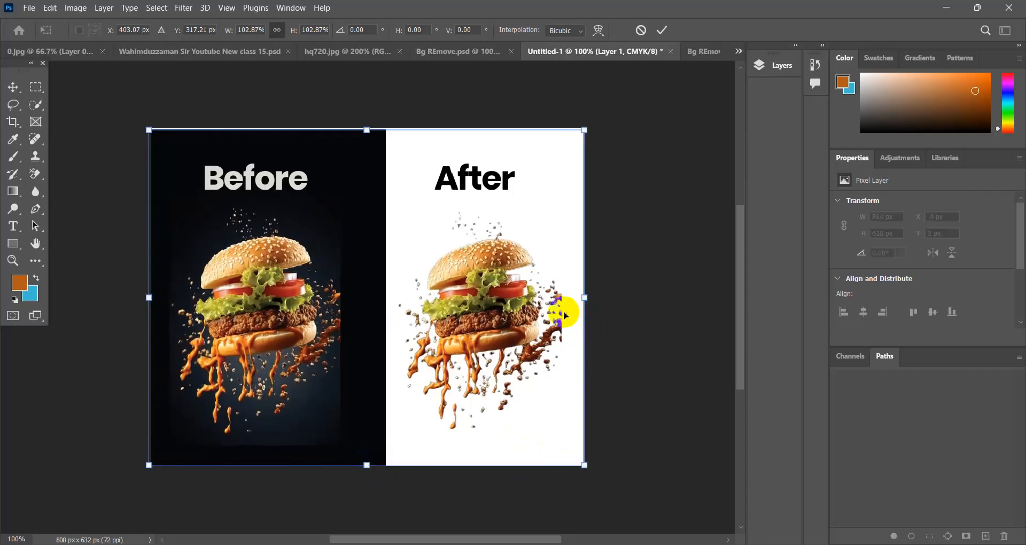
{"action": "left_click_drag", "start_coordinate": [368, 129], "coordinate": [365, 126]}
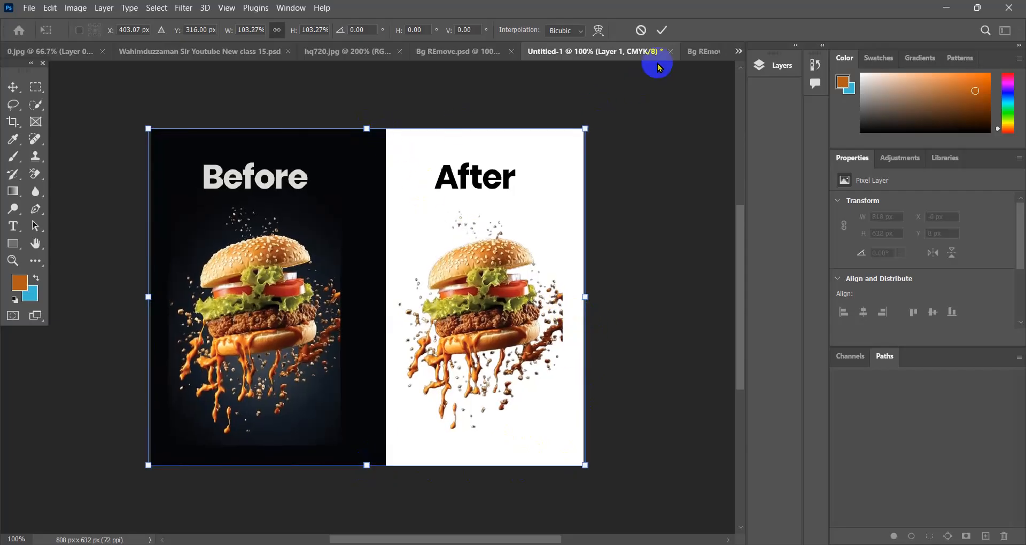
{"action": "left_click", "coordinate": [662, 32]}
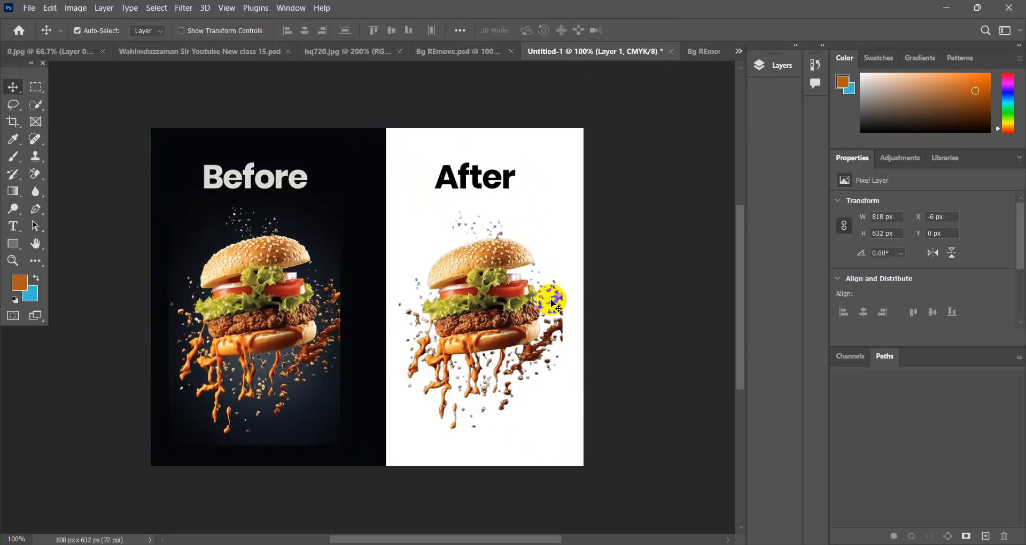
- Export the cover image as a JPG using Export As
{"action": "left_click", "coordinate": [30, 9]}
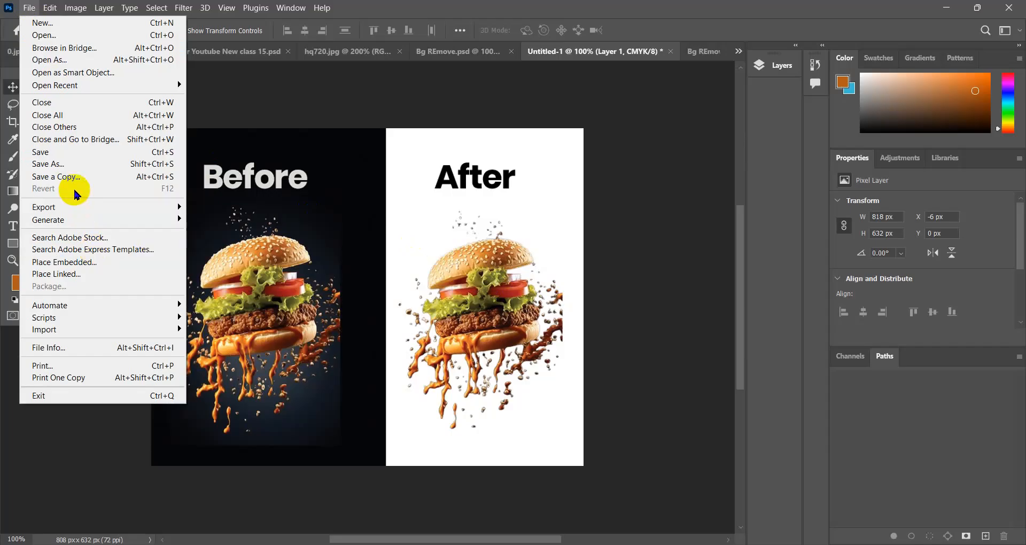
{"action": "mouse_move", "coordinate": [80, 208]}
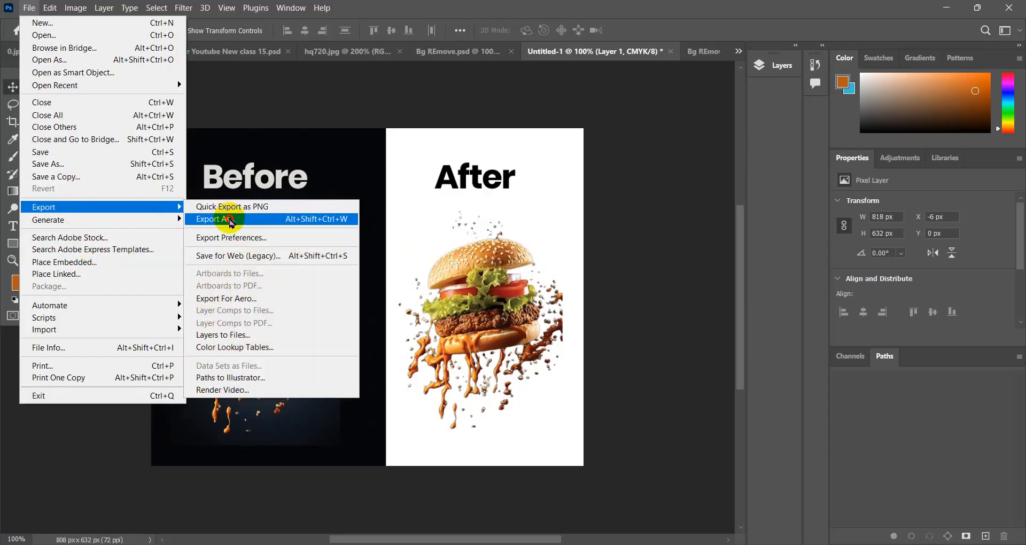
{"action": "left_click", "coordinate": [231, 220]}
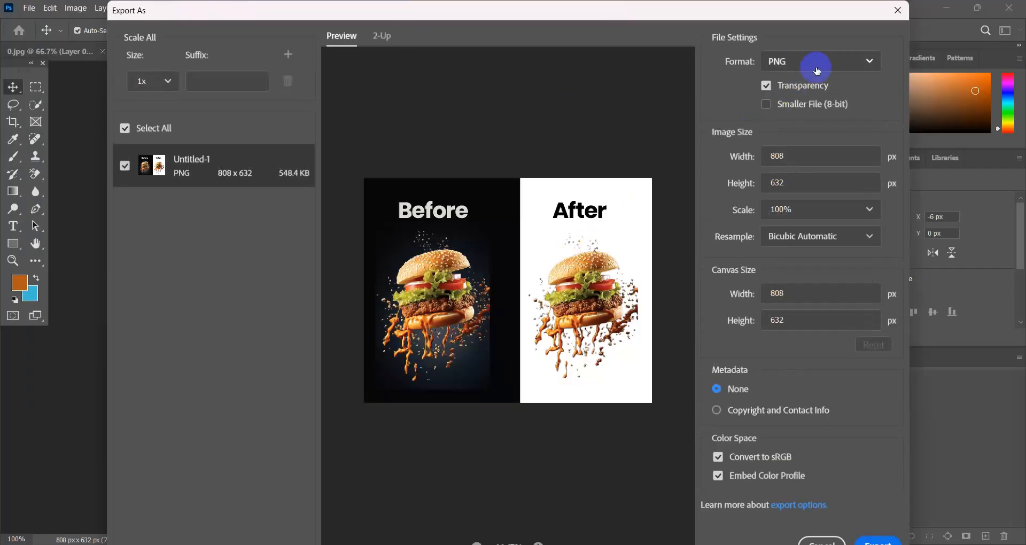
{"action": "left_click", "coordinate": [818, 65]}
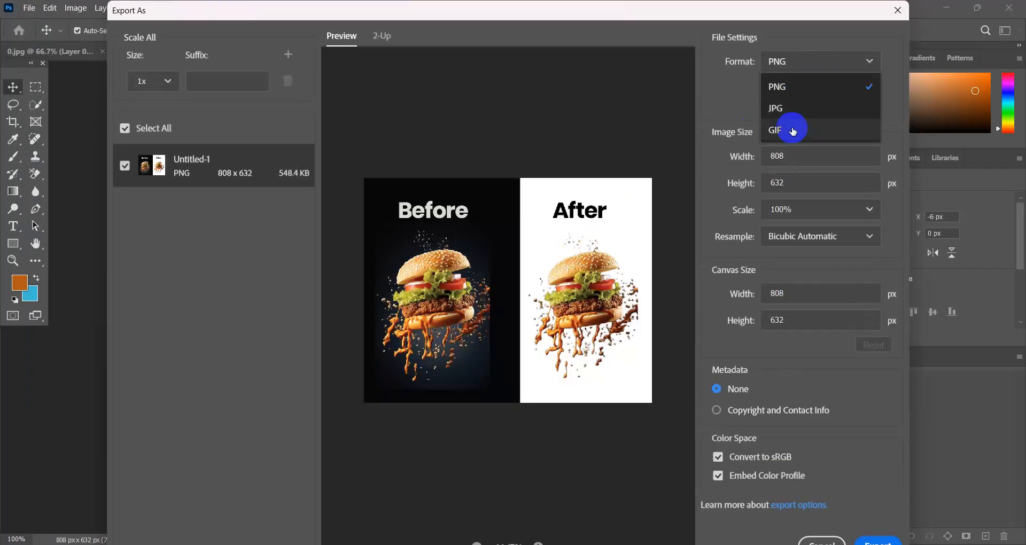
{"action": "left_click", "coordinate": [794, 107]}
{"action": "left_click", "coordinate": [789, 155]}
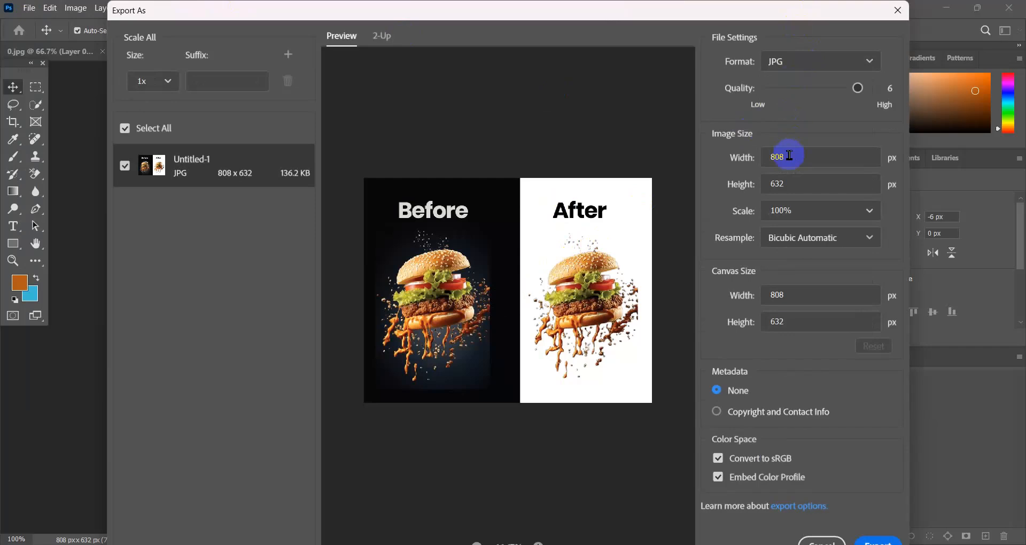
{"action": "left_click", "coordinate": [876, 541]}
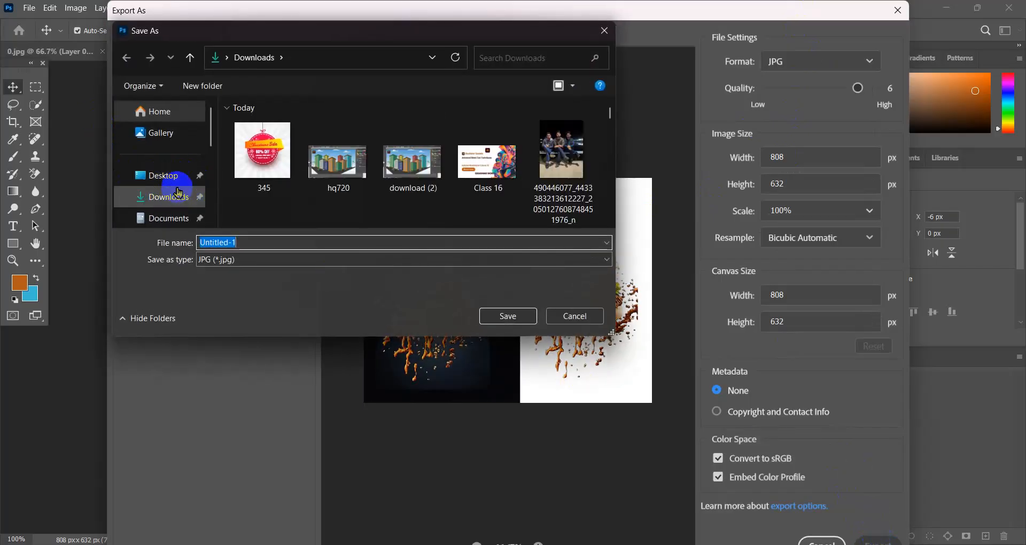
- Save the exported JPG in the Downloads folder under the file name Thumbnil
{"action": "left_click", "coordinate": [163, 196]}
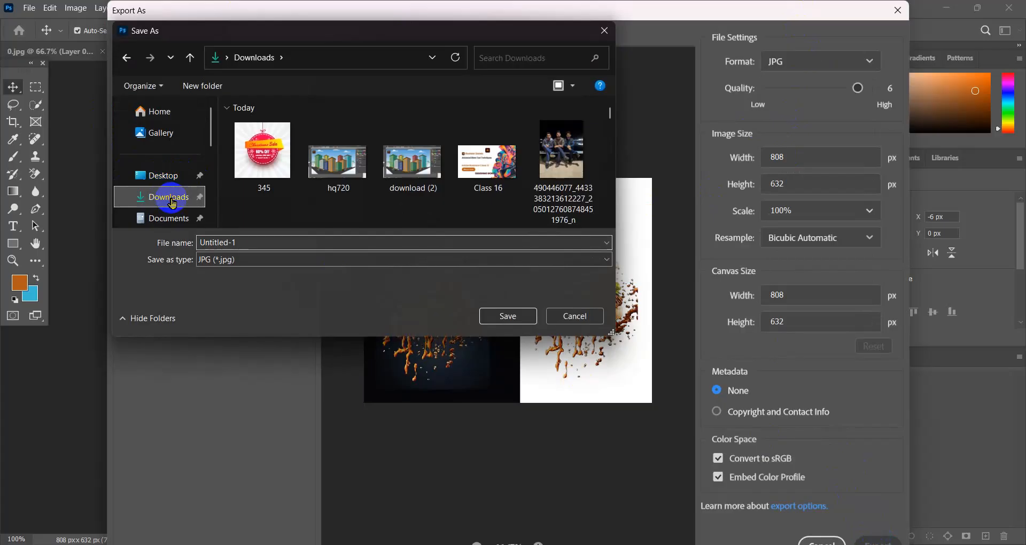
{"action": "left_click", "coordinate": [249, 243]}
{"action": "left_click_drag", "start_coordinate": [249, 243], "coordinate": [202, 251]}
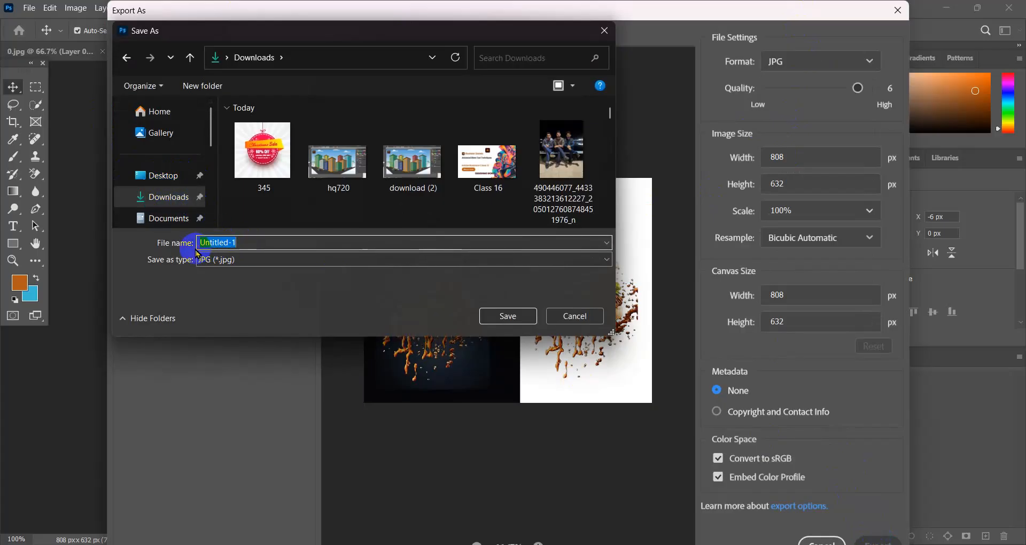
{"action": "type", "text": "Thum"}
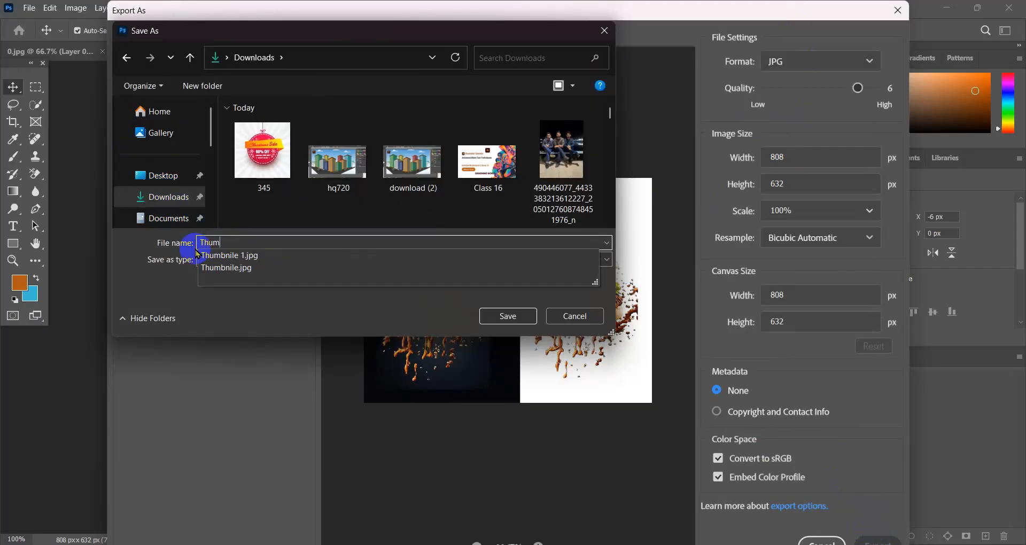
{"action": "type", "text": "bnial"}
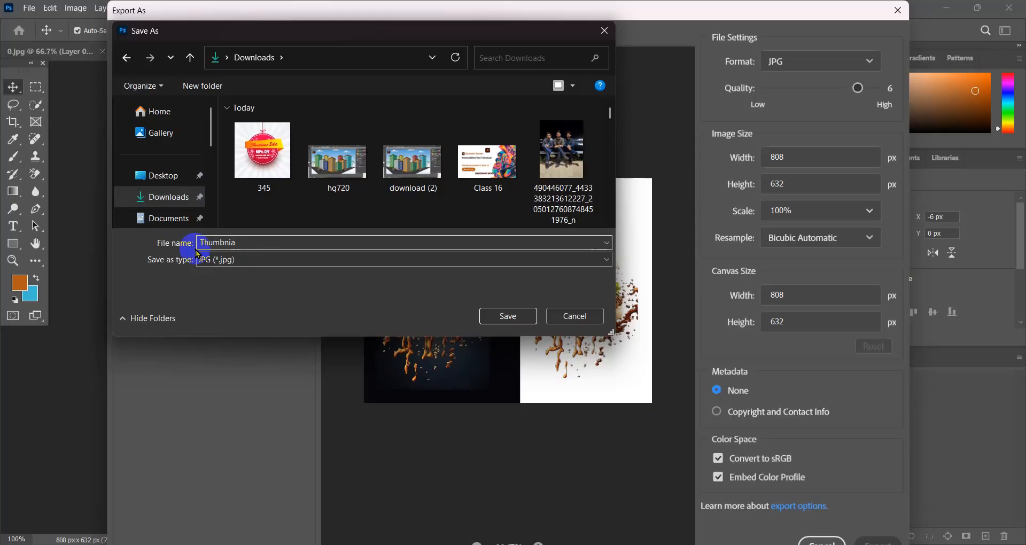
{"action": "key", "text": "BackSpace"}
{"action": "type", "text": "l"}
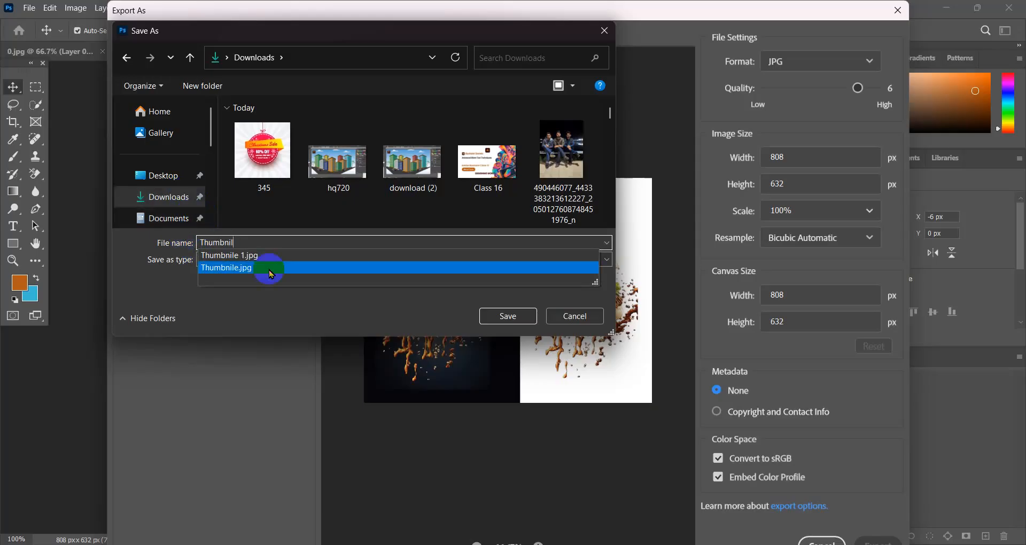
{"action": "left_click", "coordinate": [380, 300]}
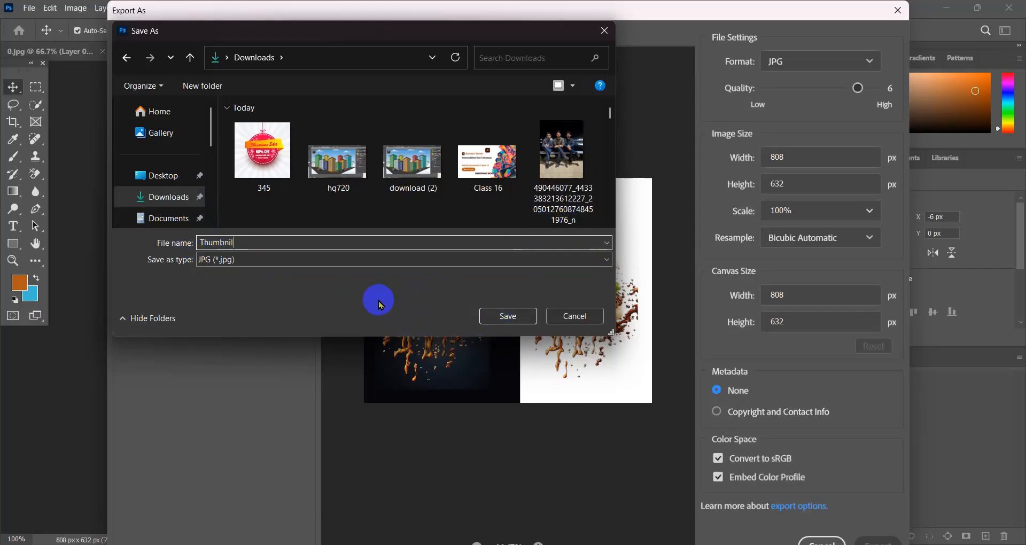
{"action": "left_click", "coordinate": [508, 316]}
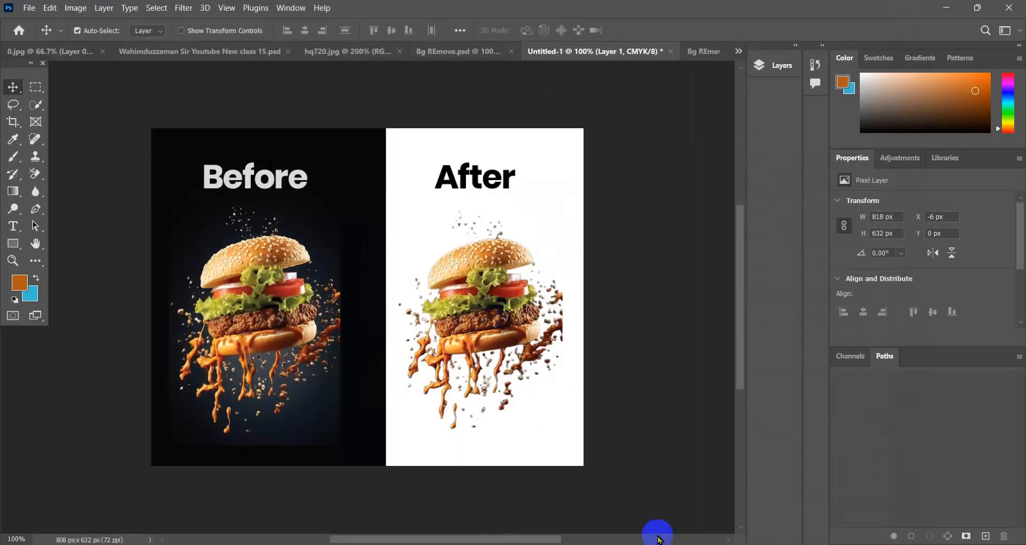
- Switch to the Behance project in the browser, upload the exported before/after image from Downloads as the project cover, and apply its full-image crop
{"action": "mouse_move", "coordinate": [706, 543]}
{"action": "left_click", "coordinate": [704, 500]}
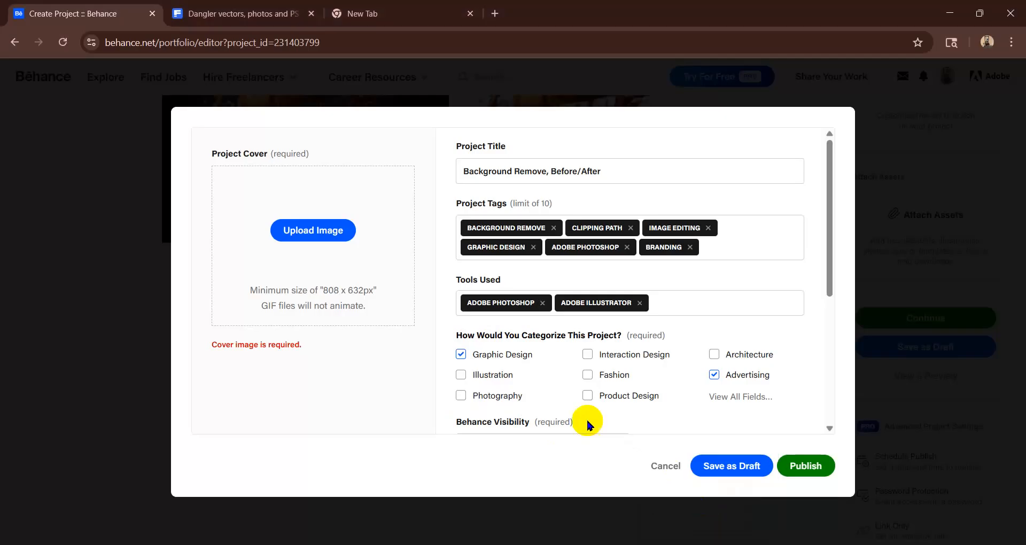
{"action": "left_click", "coordinate": [315, 229]}
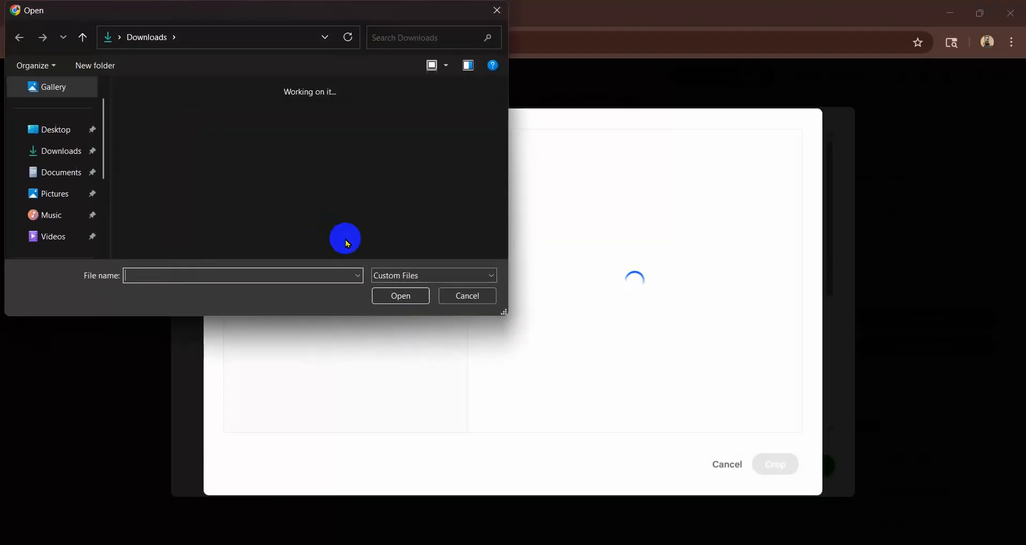
{"action": "scroll", "coordinate": [250, 163], "scroll_direction": "down", "scroll_amount": 3}
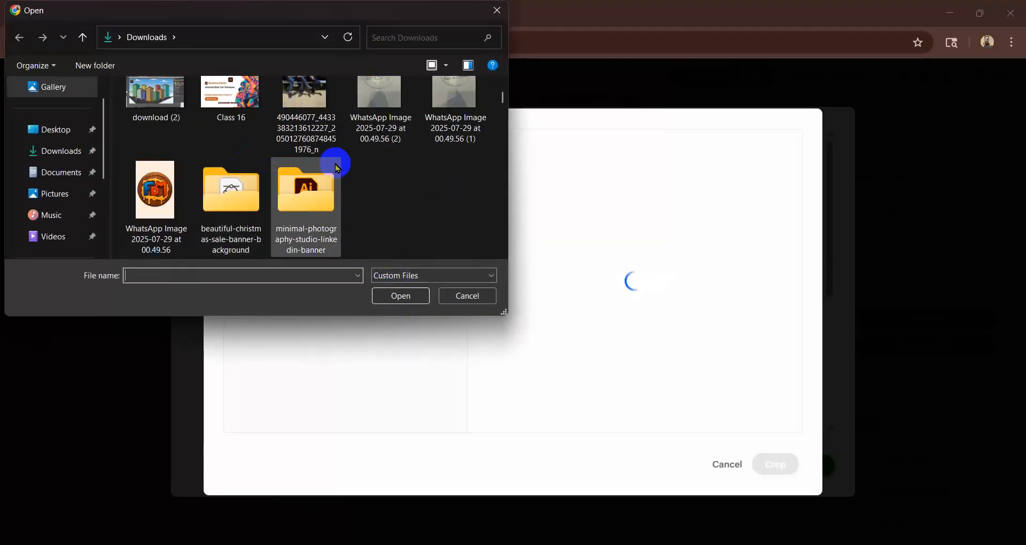
{"action": "scroll", "coordinate": [334, 164], "scroll_direction": "up", "scroll_amount": 3}
{"action": "double_click", "coordinate": [169, 134]}
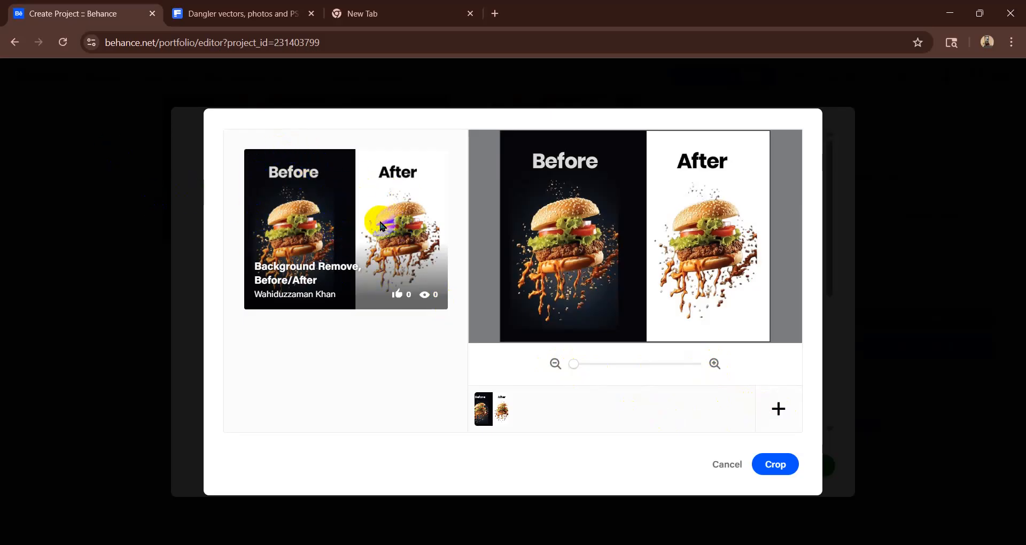
{"action": "left_click", "coordinate": [776, 466]}
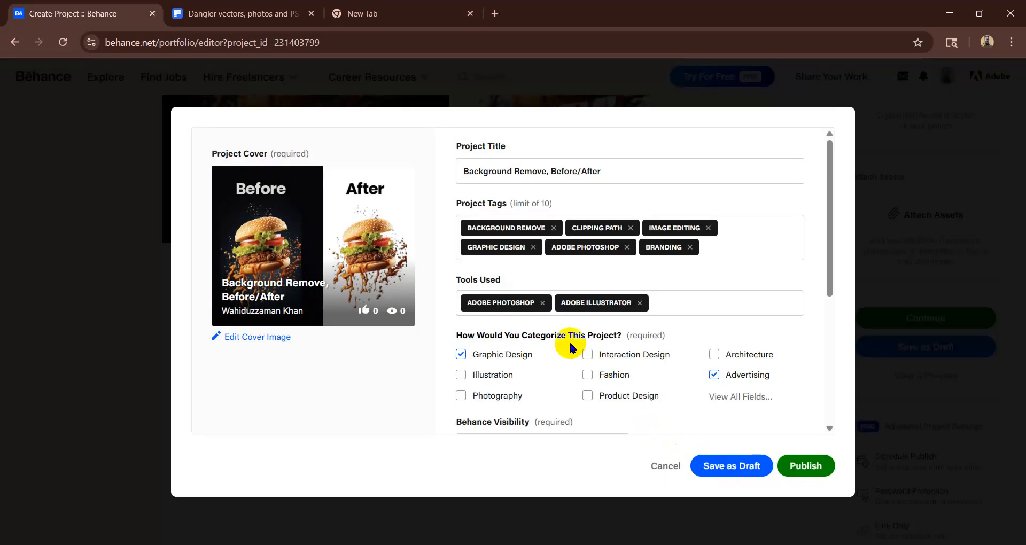
{"action": "mouse_move", "coordinate": [829, 239]}
{"action": "left_mouse_down"}
{"action": "mouse_move", "coordinate": [833, 389]}
{"action": "mouse_move", "coordinate": [828, 239]}
{"action": "left_mouse_up"}
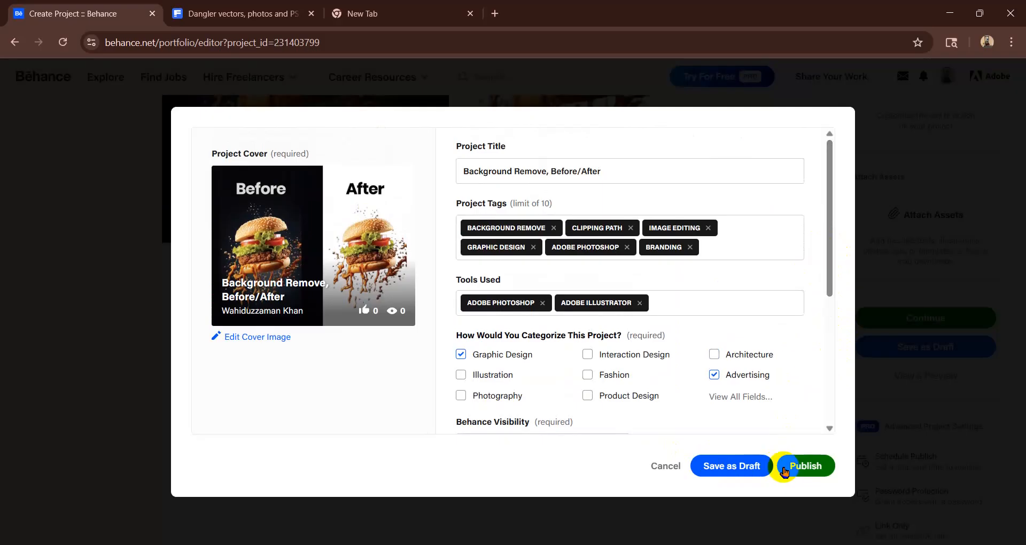